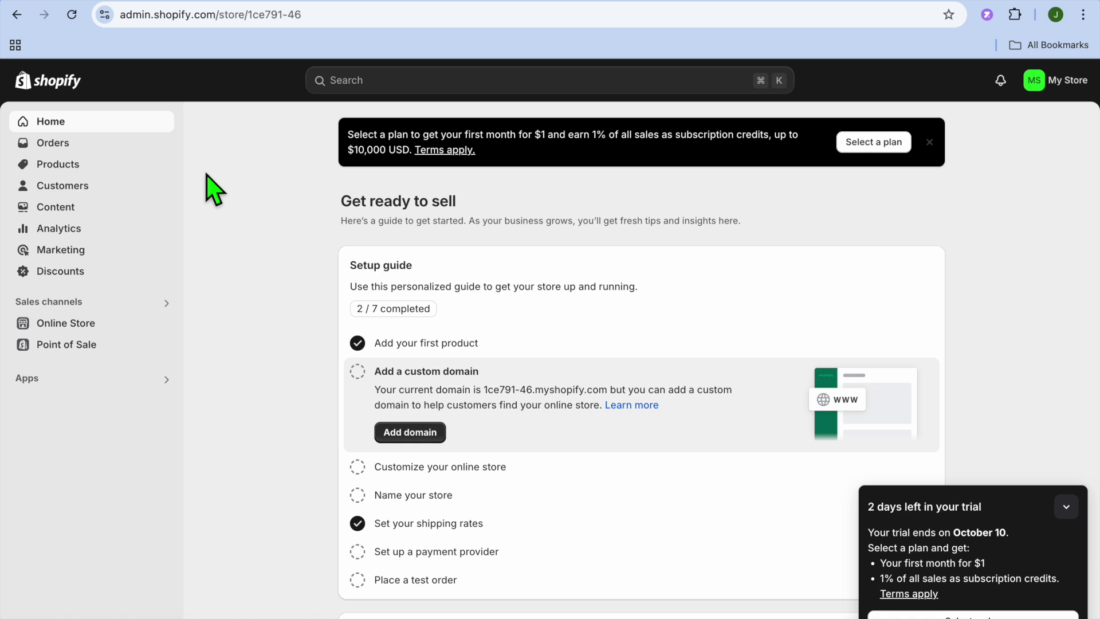
Bring up the Apps popup and go to all recommended apps in the app store.
{"action": "left_click", "coordinate": [37, 379]}
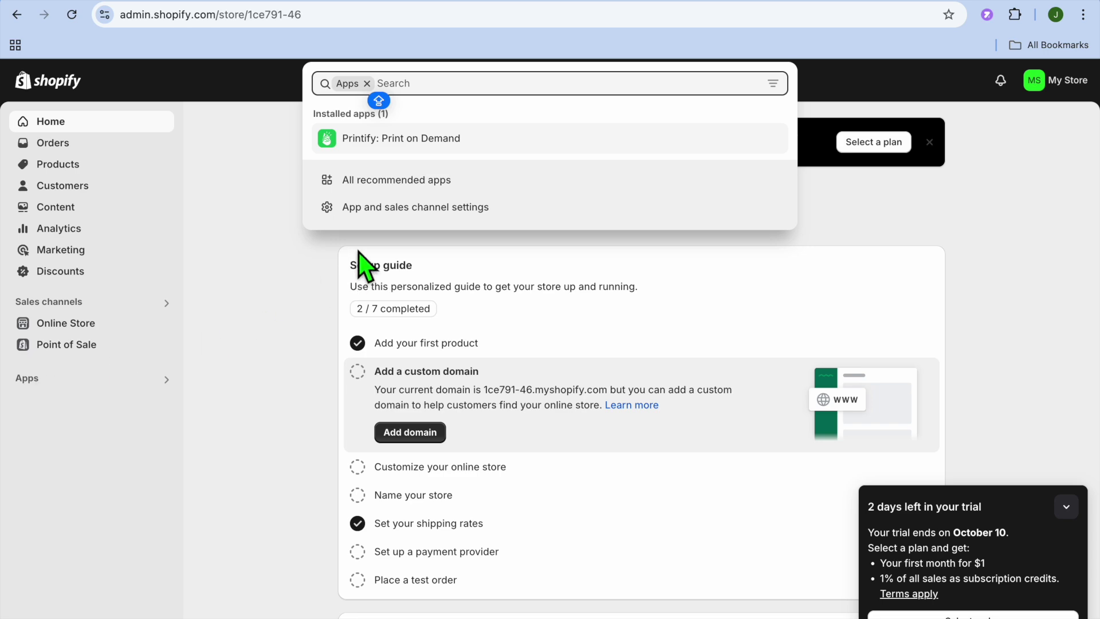
{"action": "left_click", "coordinate": [384, 184]}
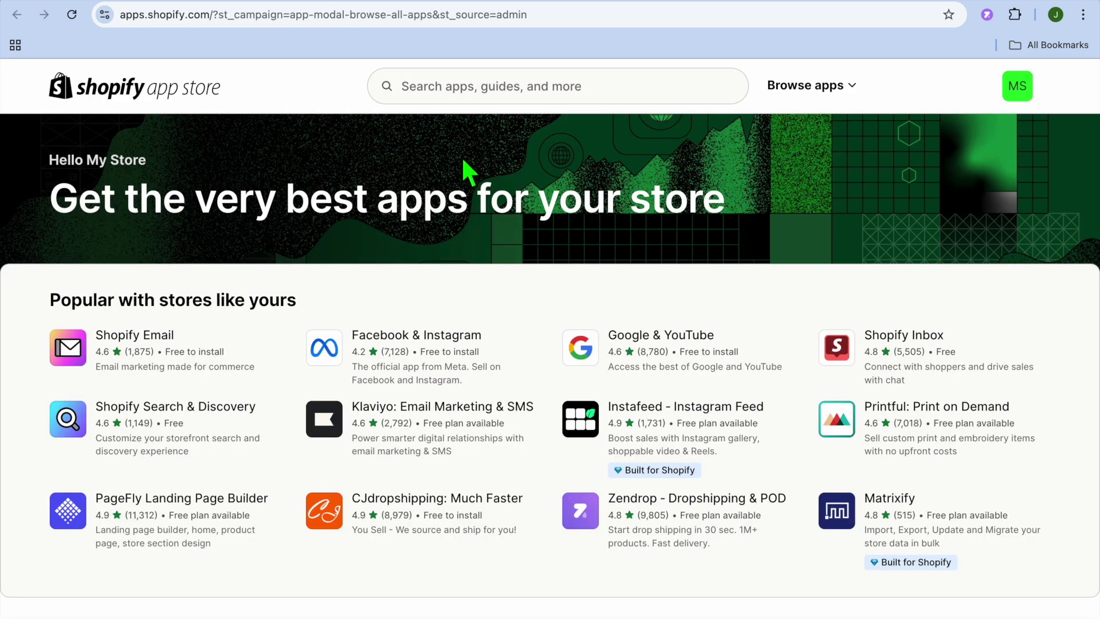
Search the app store for 'JUD', review the Judge.me Product Reviews listing and pricing, and start installing it.
{"action": "left_click", "coordinate": [424, 86]}
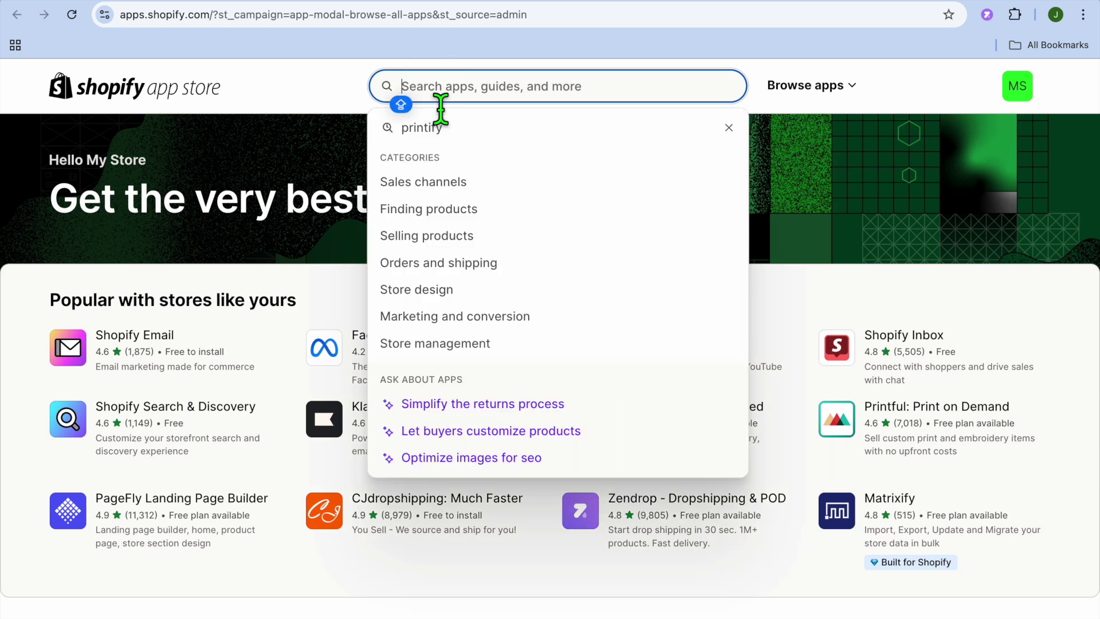
{"action": "type", "text": "JUD"}
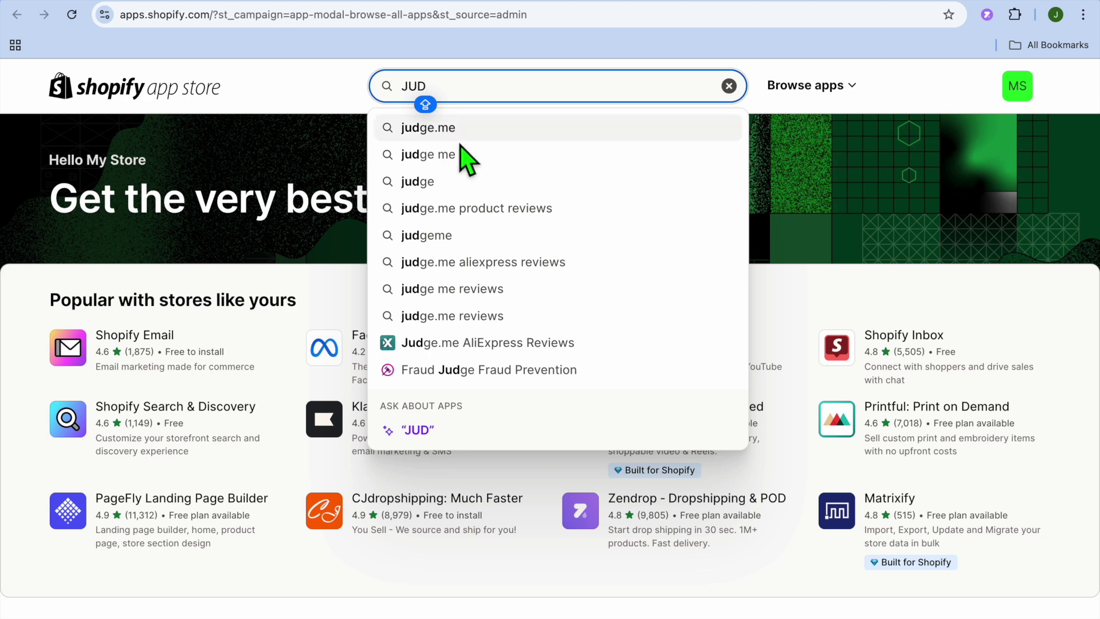
{"action": "left_click", "coordinate": [469, 134]}
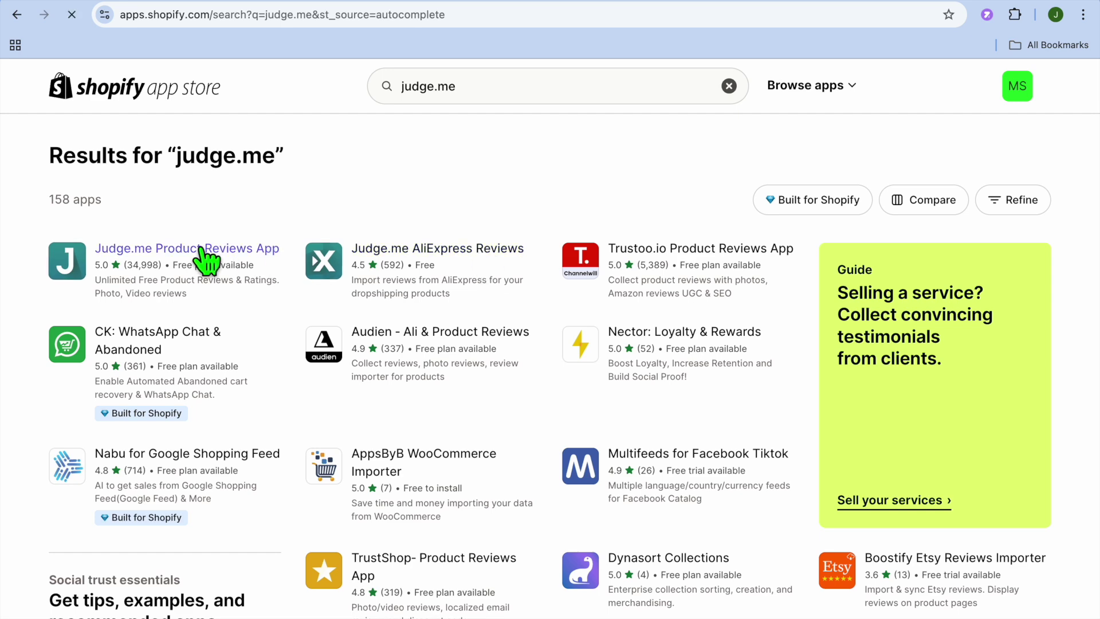
{"action": "scroll", "coordinate": [266, 312], "scroll_direction": "down", "scroll_amount": 4}
{"action": "scroll", "coordinate": [265, 312], "scroll_direction": "down", "scroll_amount": 10}
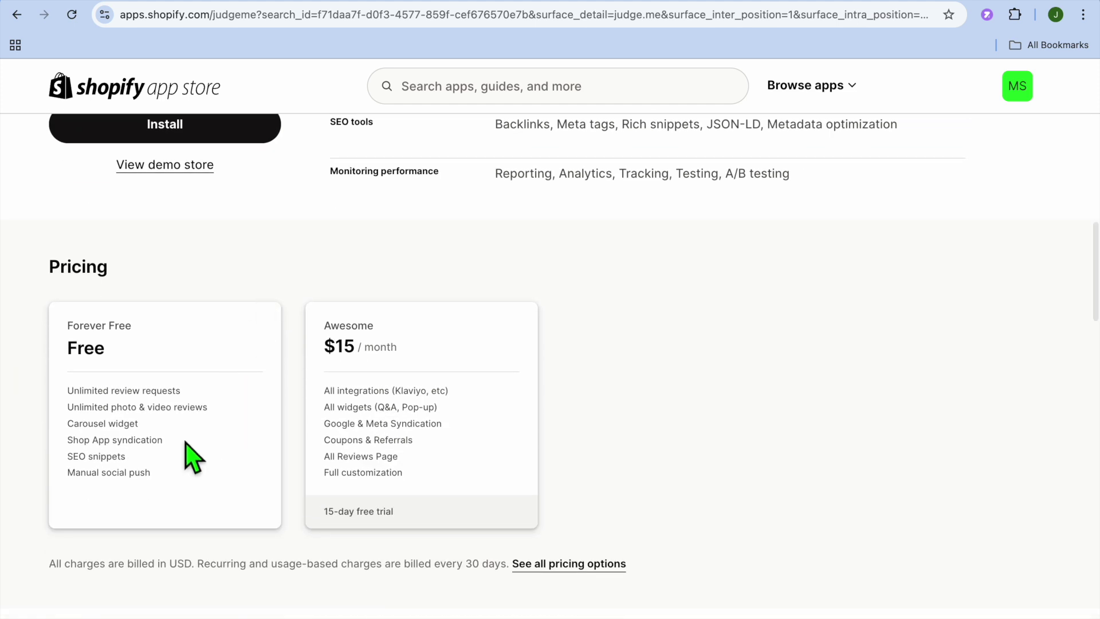
{"action": "scroll", "coordinate": [198, 455], "scroll_direction": "up", "scroll_amount": 3}
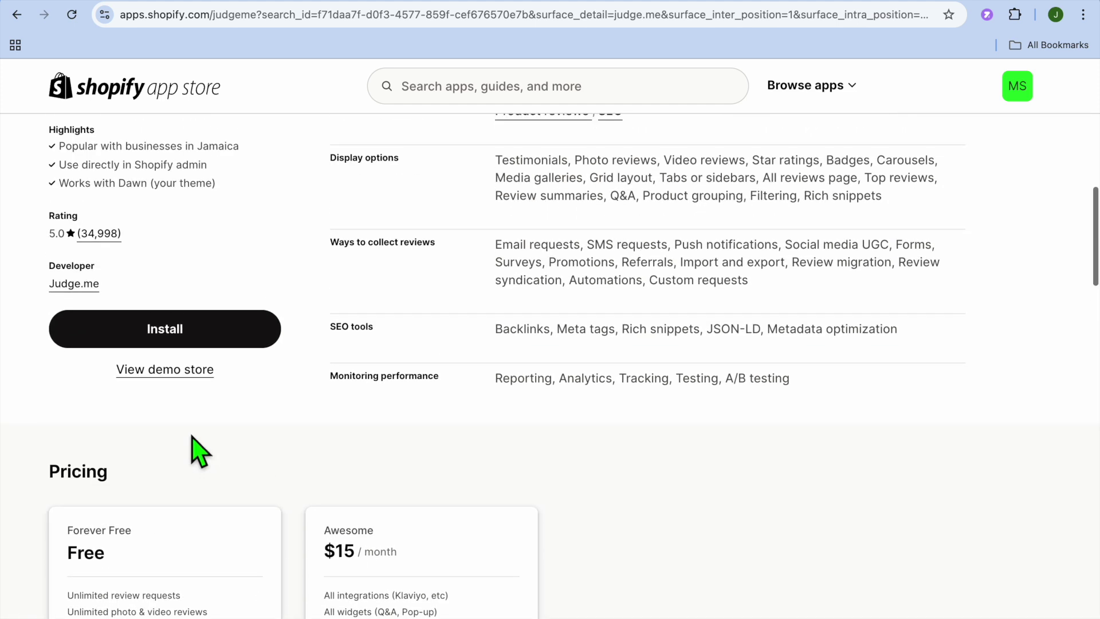
{"action": "left_click", "coordinate": [163, 328]}
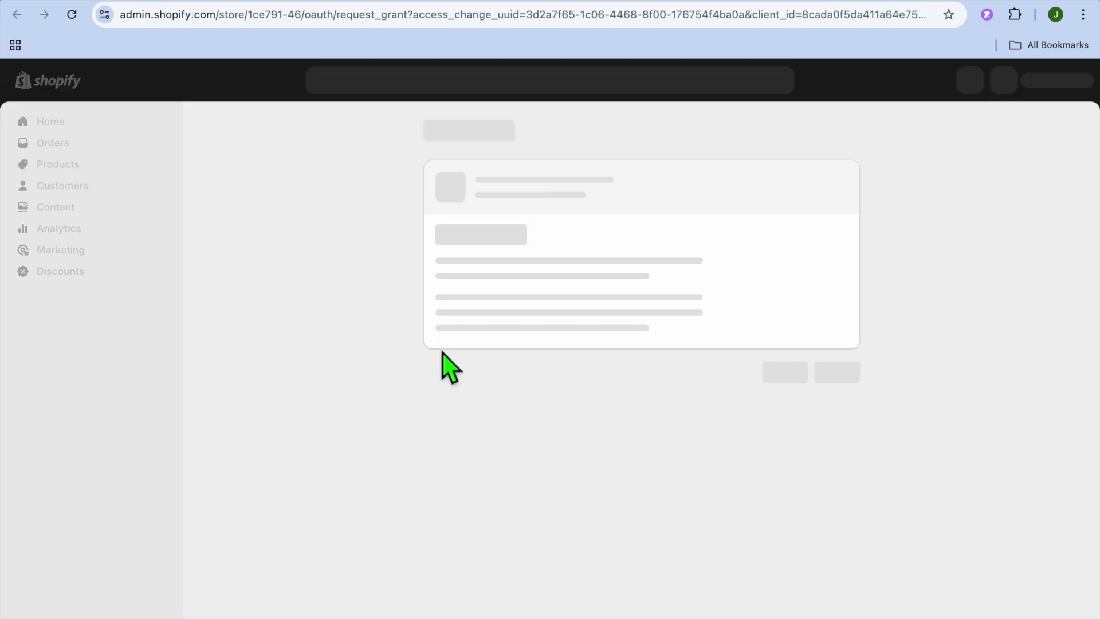
Approve the Judge.me install, keep English and My current theme (Default), and start setup.
{"action": "left_click", "coordinate": [841, 418]}
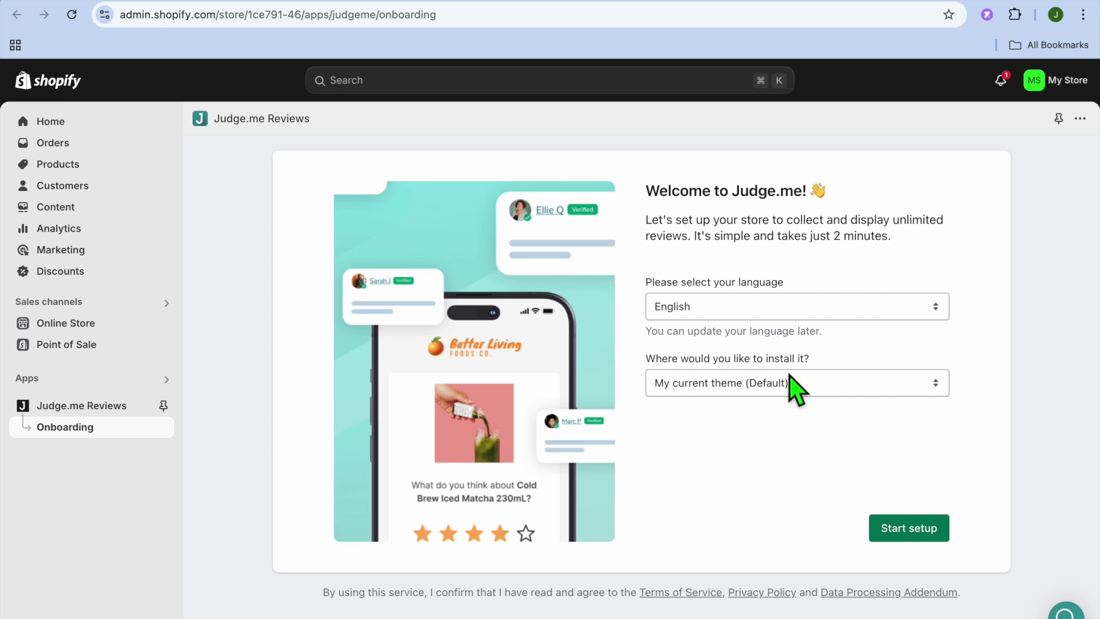
{"action": "left_click", "coordinate": [818, 388]}
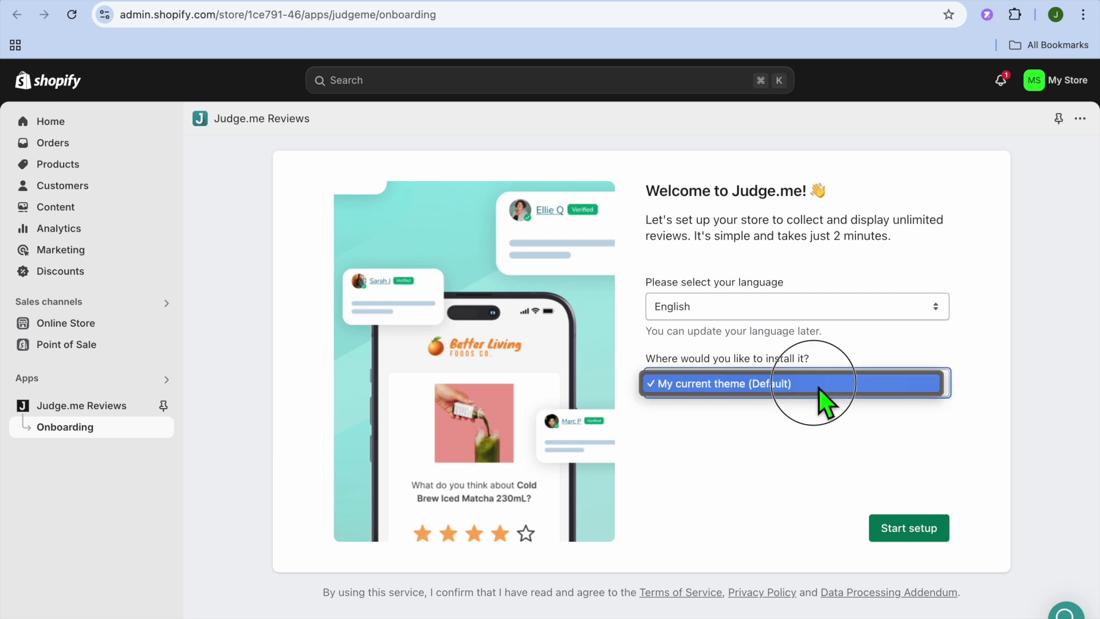
{"action": "left_click", "coordinate": [863, 467]}
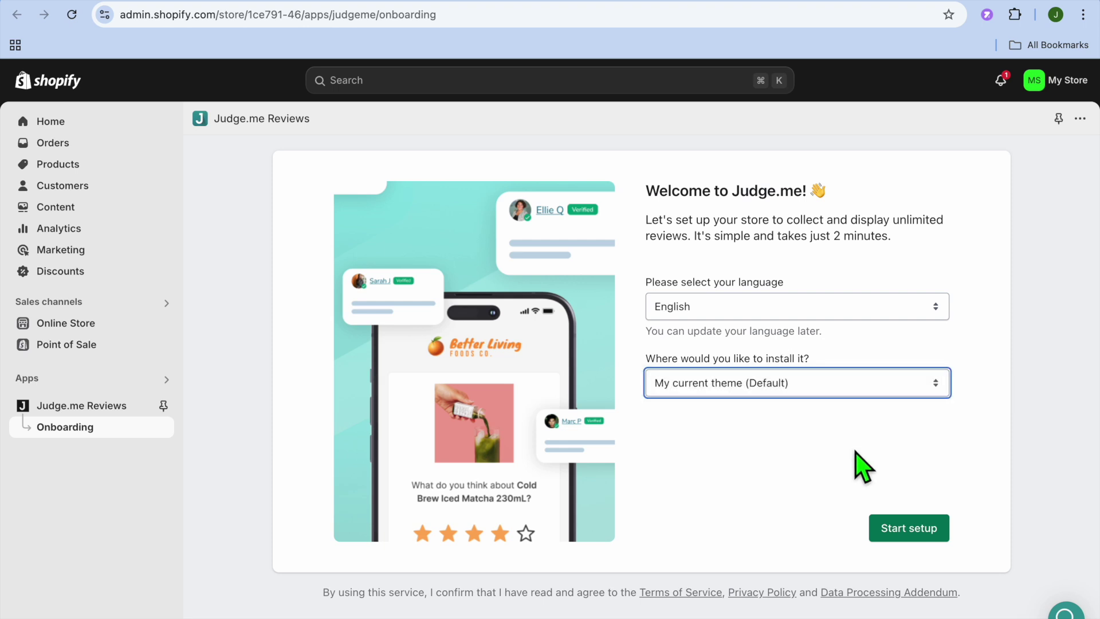
{"action": "left_click", "coordinate": [924, 536]}
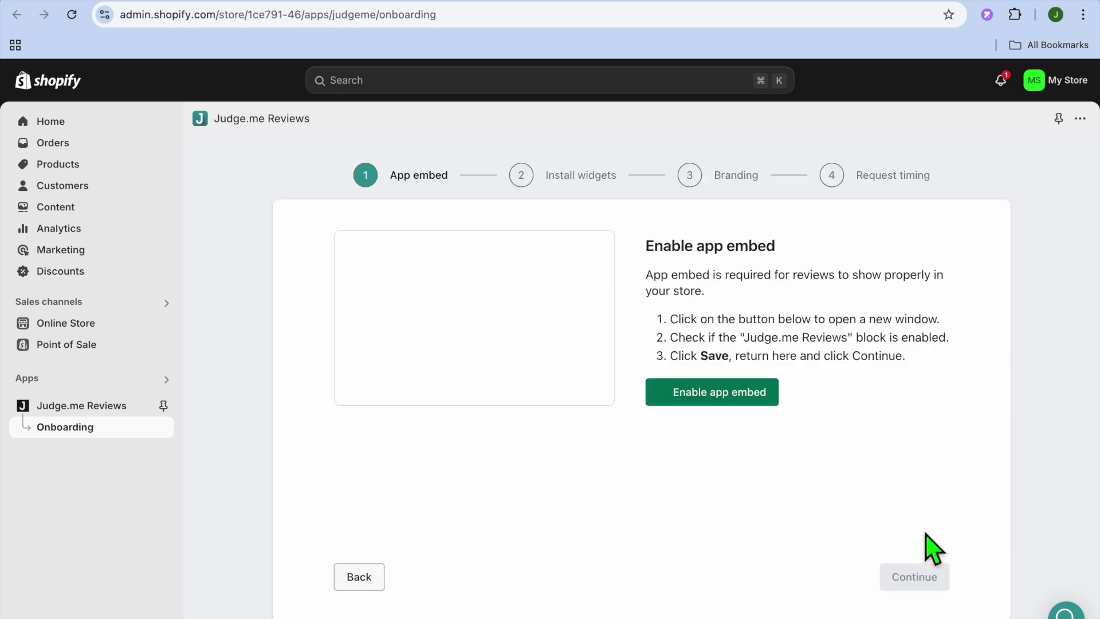
Enable the Judge.me app embed in the theme editor, save it, and return to onboarding.
{"action": "left_click", "coordinate": [722, 395]}
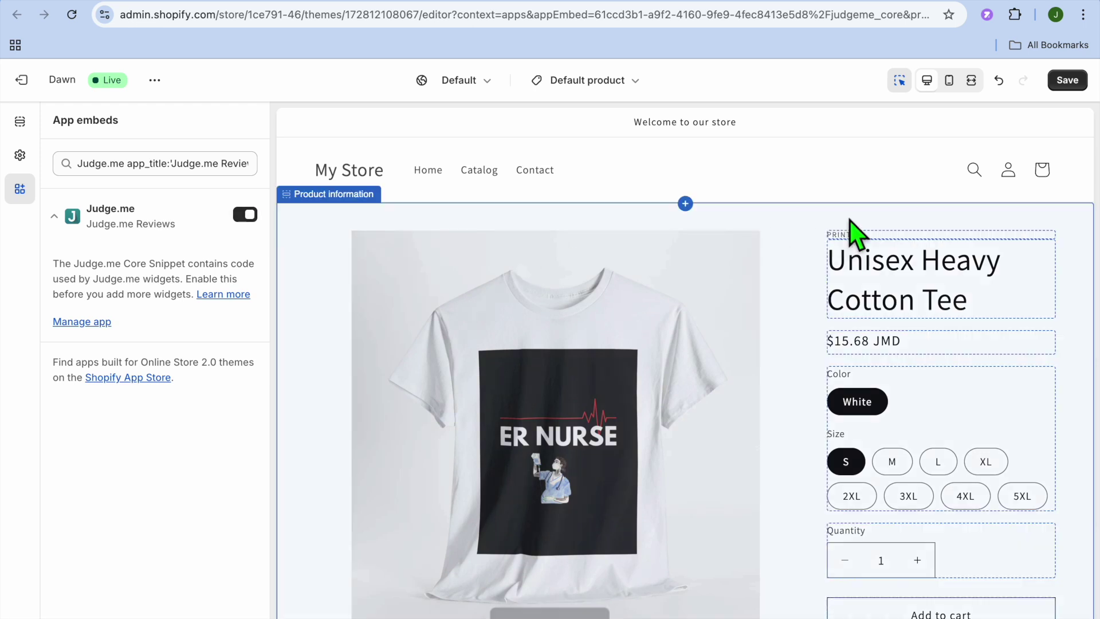
{"action": "left_click", "coordinate": [1065, 81]}
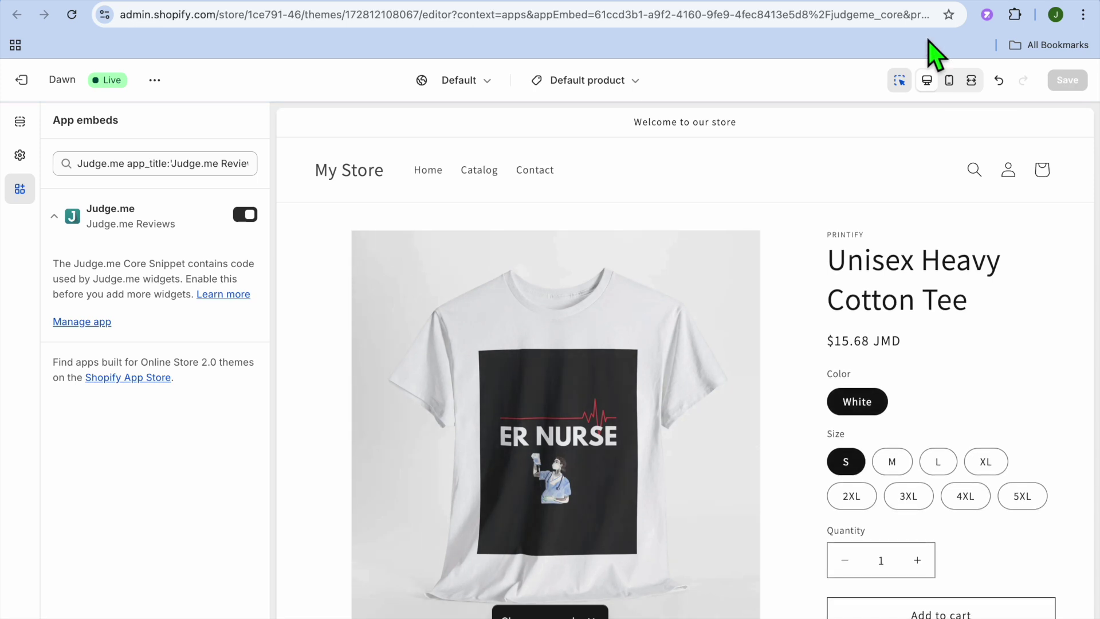
{"action": "left_click", "coordinate": [814, 3]}
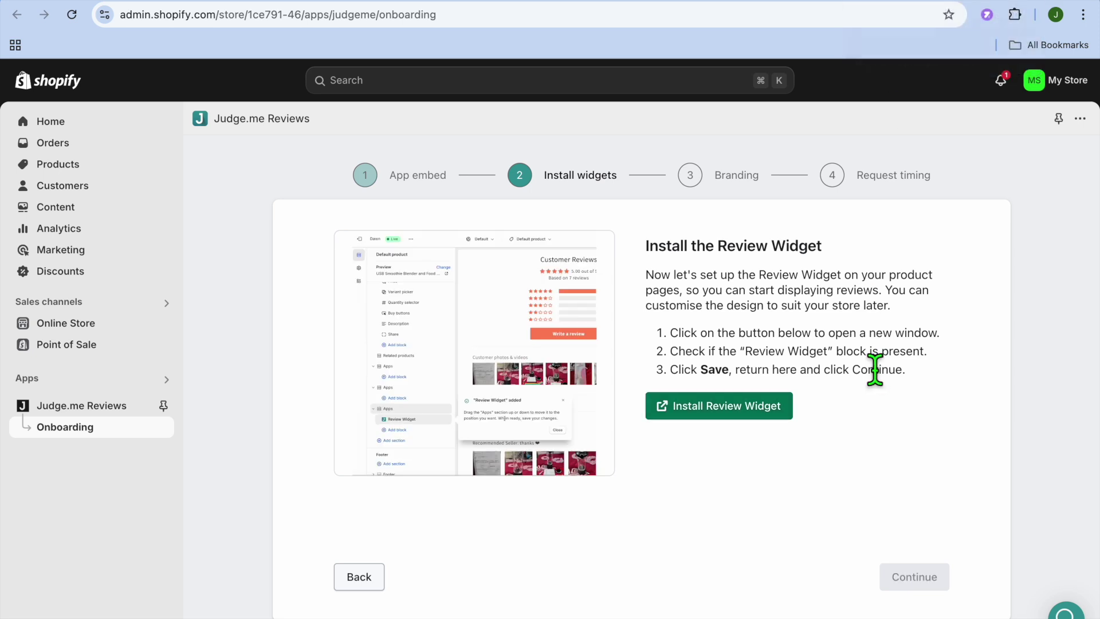
Add the Judge.me Review Widget to the product page template and dismiss the tip.
{"action": "left_click", "coordinate": [734, 410]}
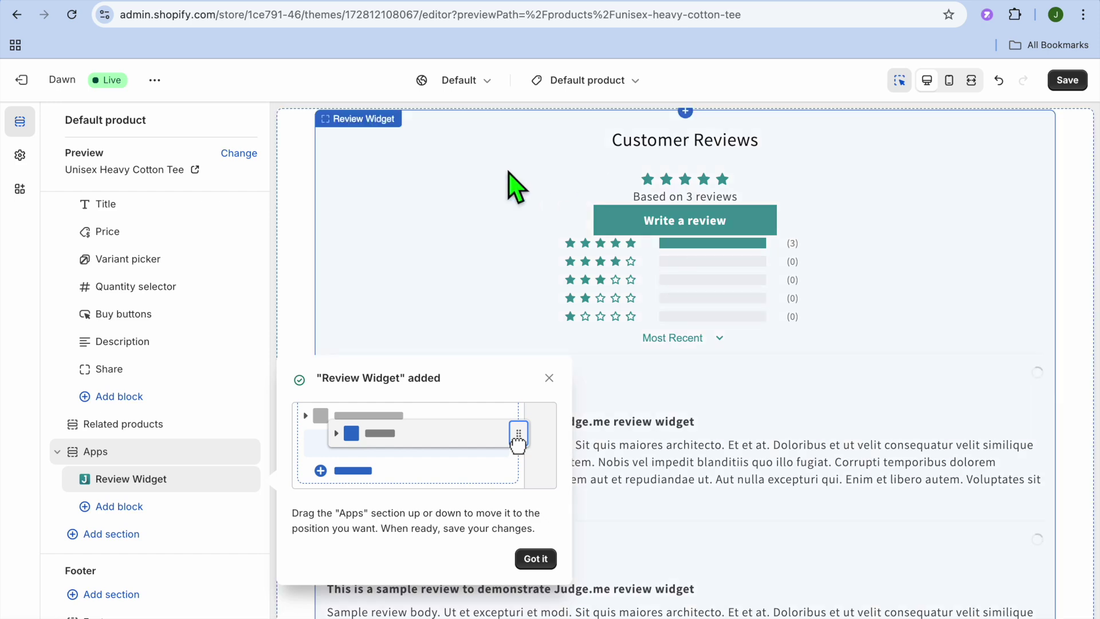
{"action": "scroll", "coordinate": [516, 187], "scroll_direction": "up", "scroll_amount": 8}
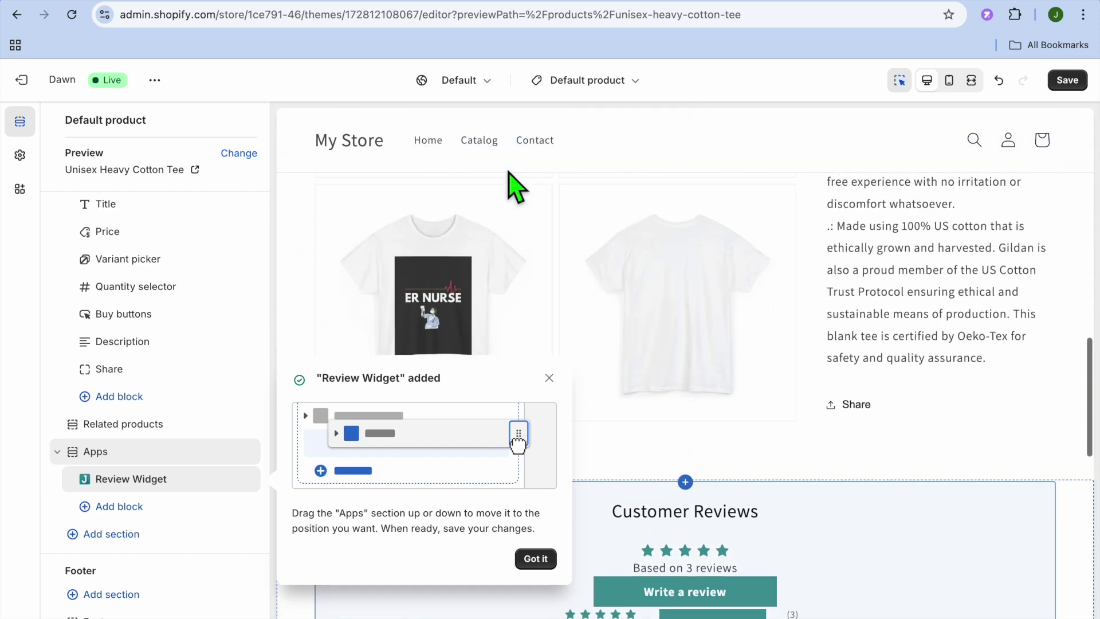
{"action": "scroll", "coordinate": [516, 187], "scroll_direction": "down", "scroll_amount": 5}
{"action": "scroll", "coordinate": [516, 186], "scroll_direction": "down", "scroll_amount": 5}
{"action": "scroll", "coordinate": [516, 186], "scroll_direction": "up", "scroll_amount": 4}
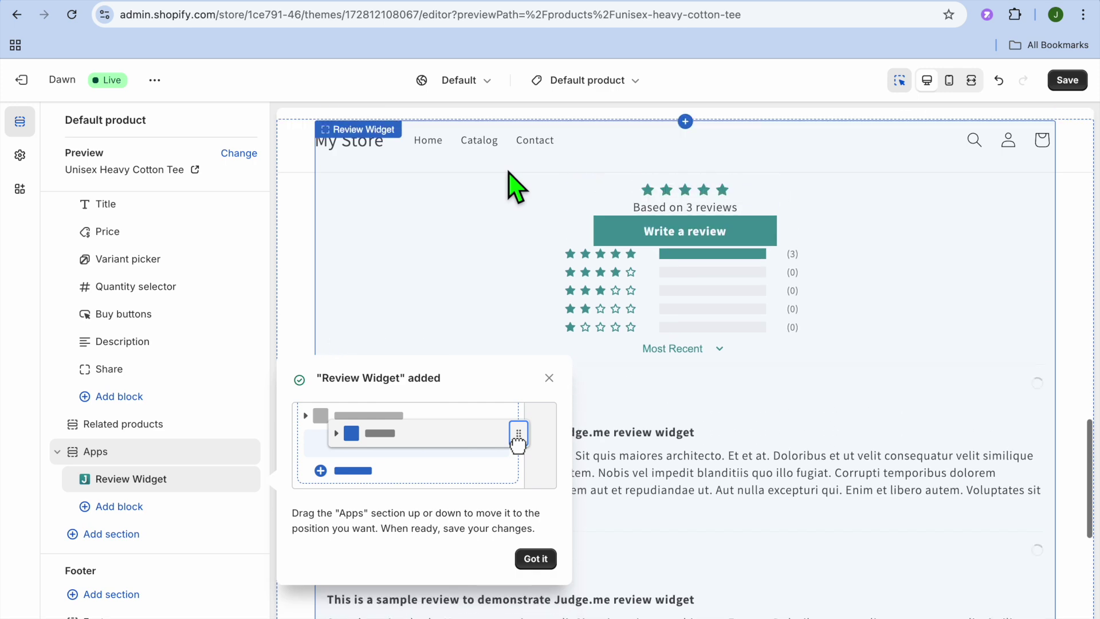
{"action": "scroll", "coordinate": [513, 184], "scroll_direction": "up", "scroll_amount": 10}
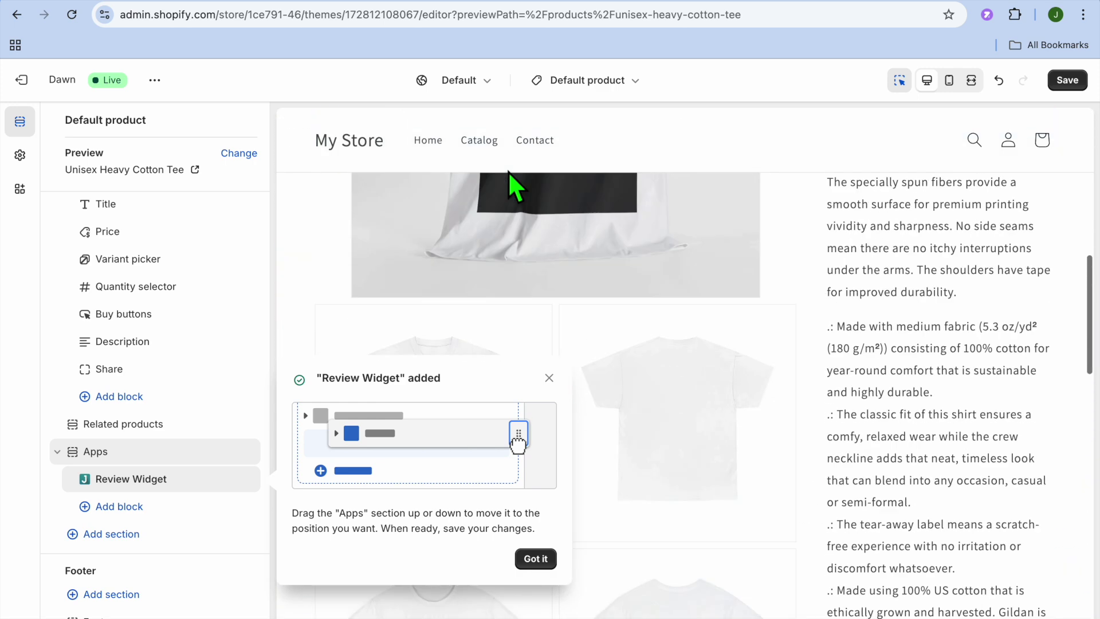
{"action": "scroll", "coordinate": [514, 186], "scroll_direction": "up", "scroll_amount": 3}
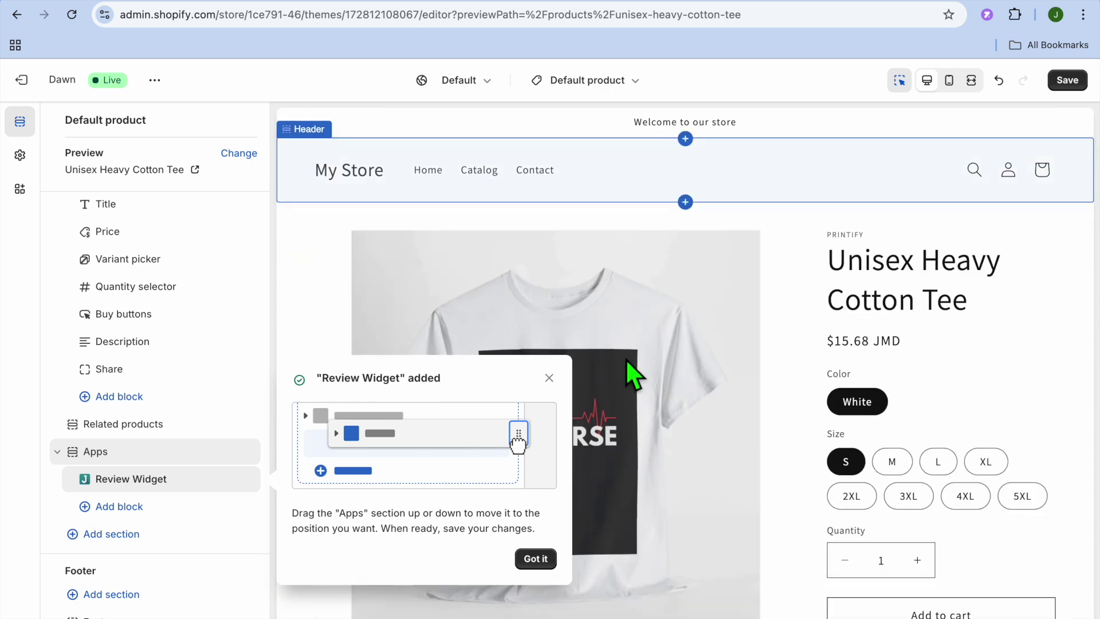
{"action": "left_click", "coordinate": [537, 559]}
Position the Review Widget section below Product information and save the theme.
{"action": "left_click_drag", "start_coordinate": [126, 479], "coordinate": [61, 449]}
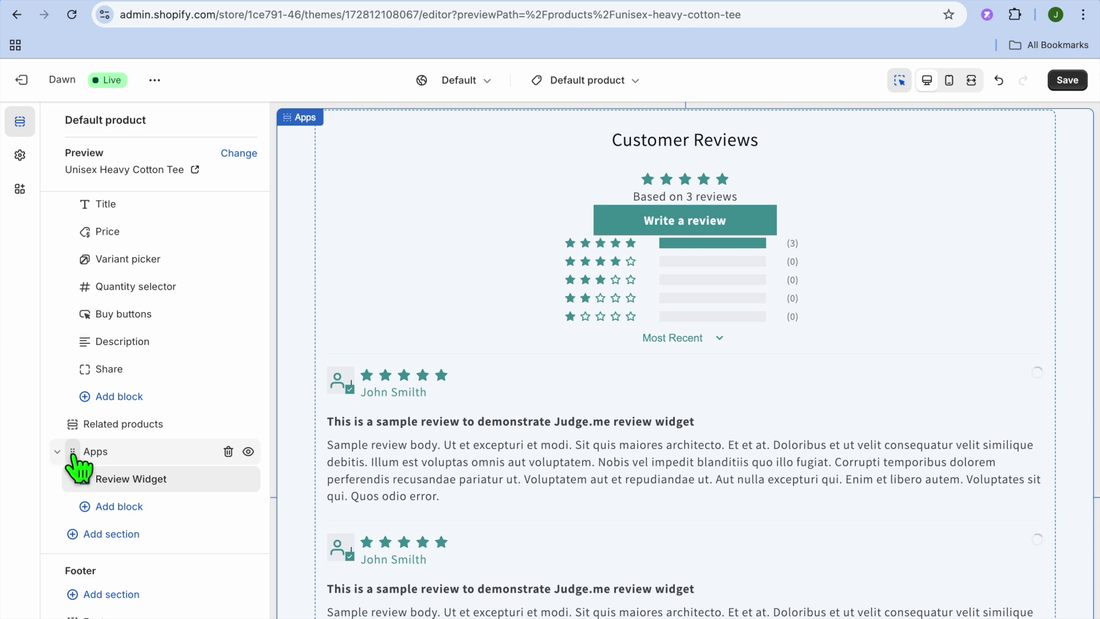
{"action": "left_click_drag", "start_coordinate": [73, 462], "coordinate": [66, 362]}
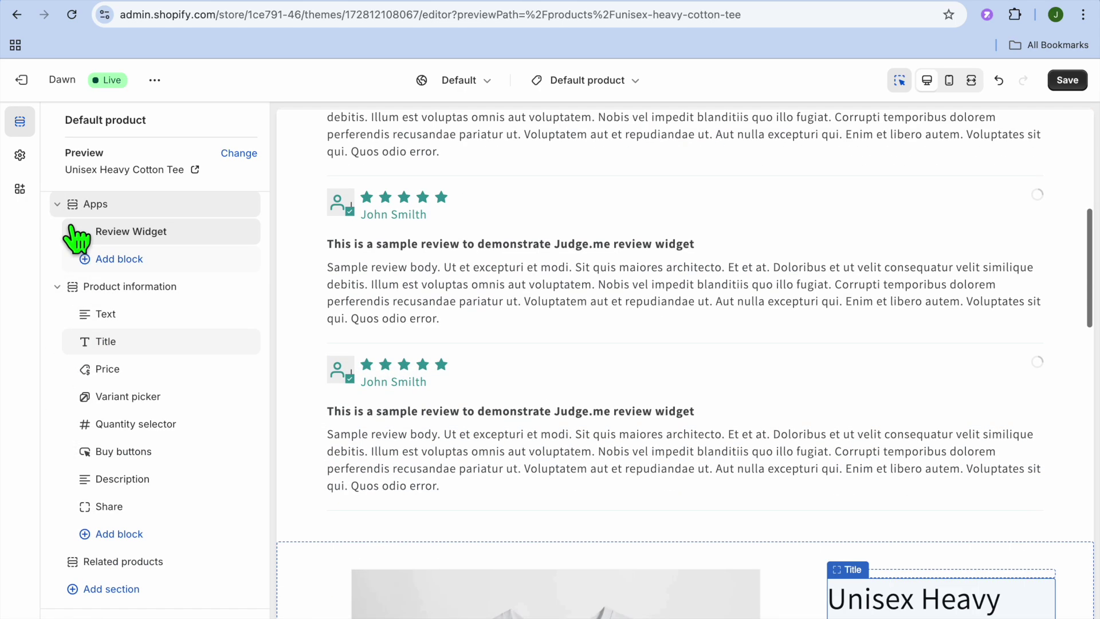
{"action": "left_click_drag", "start_coordinate": [73, 213], "coordinate": [67, 470]}
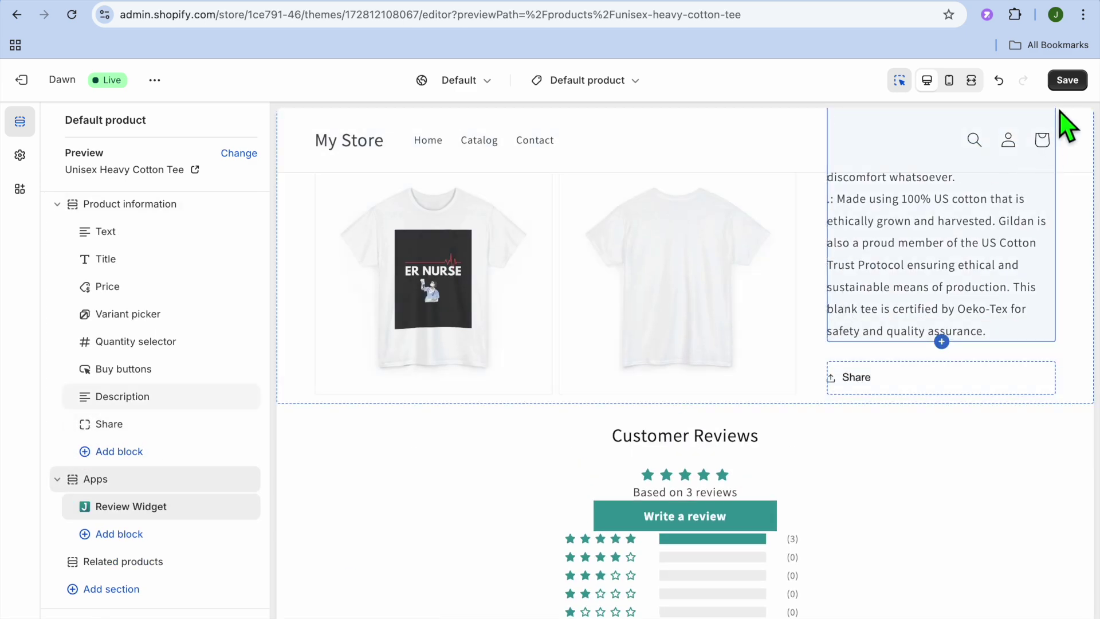
{"action": "left_click", "coordinate": [1067, 81]}
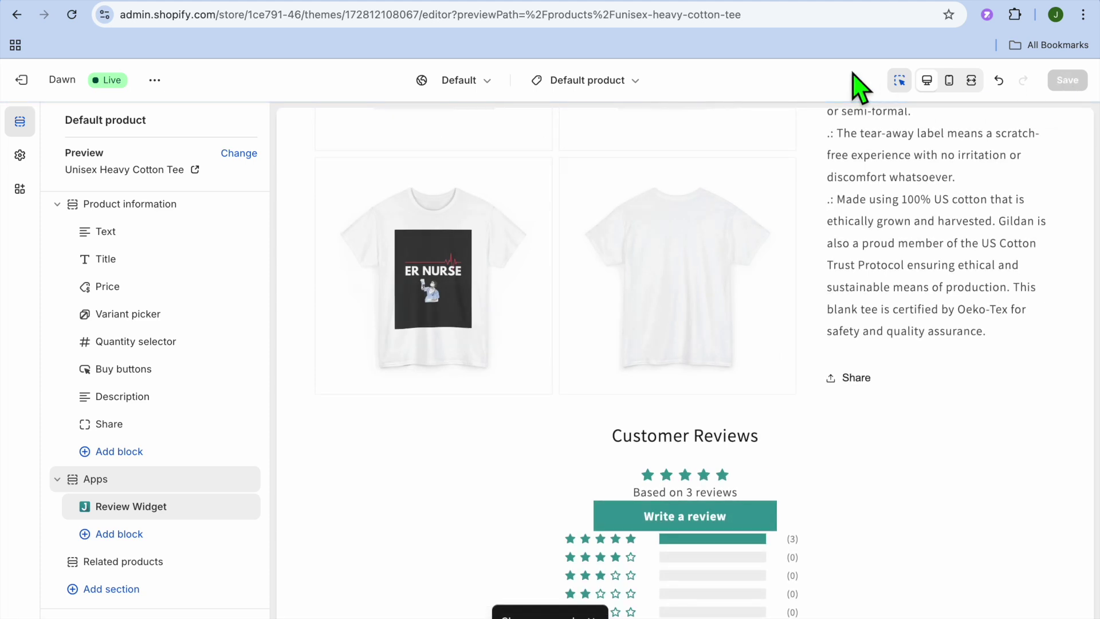
{"action": "key", "text": "ctrl+Tab"}
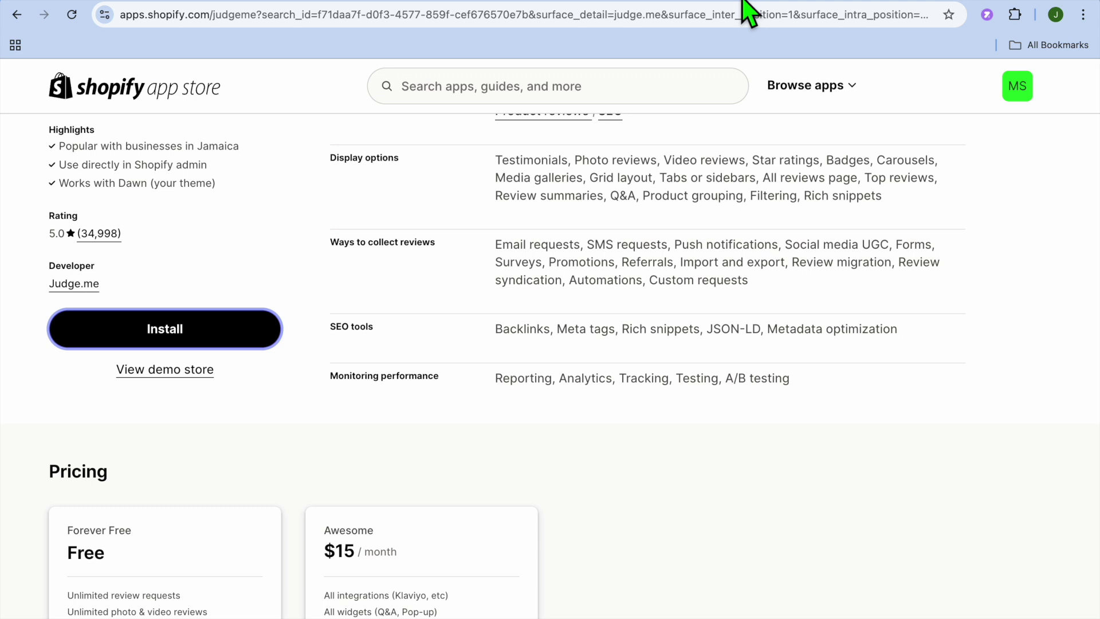
Continue onboarding and add the Judge.me Star Ratings badge to the product page.
{"action": "key", "text": "ctrl+Tab"}
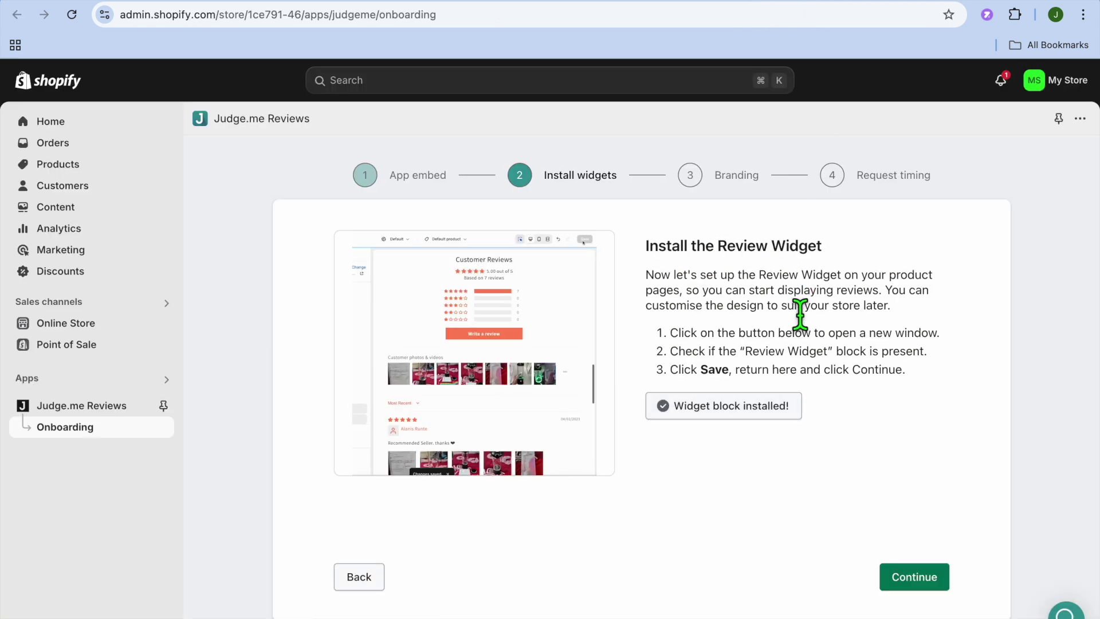
{"action": "left_click", "coordinate": [915, 579]}
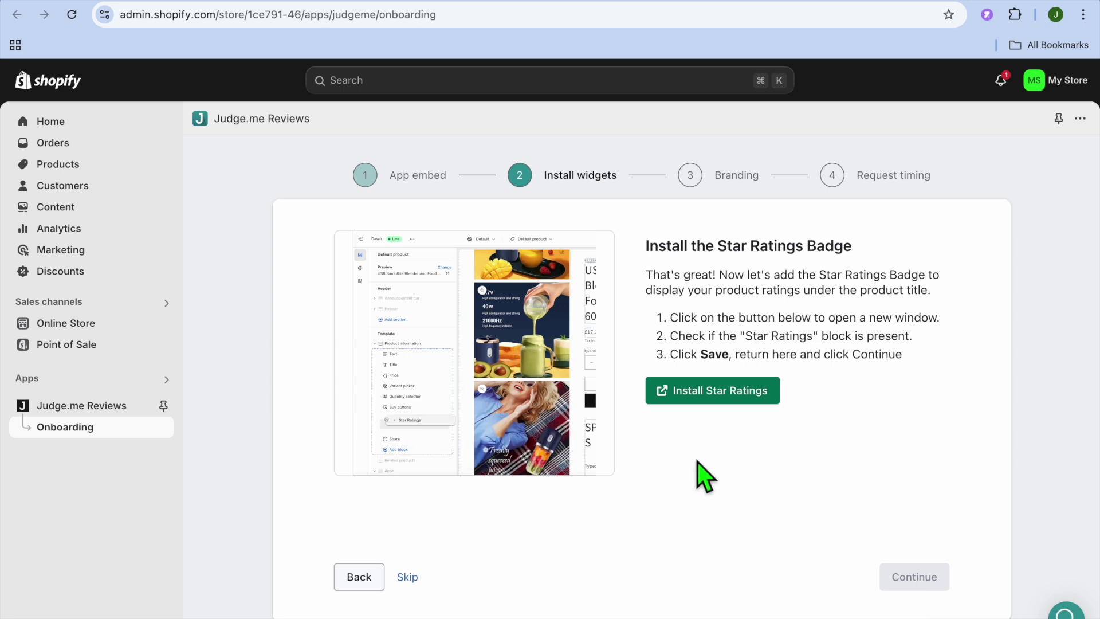
{"action": "left_click", "coordinate": [714, 392]}
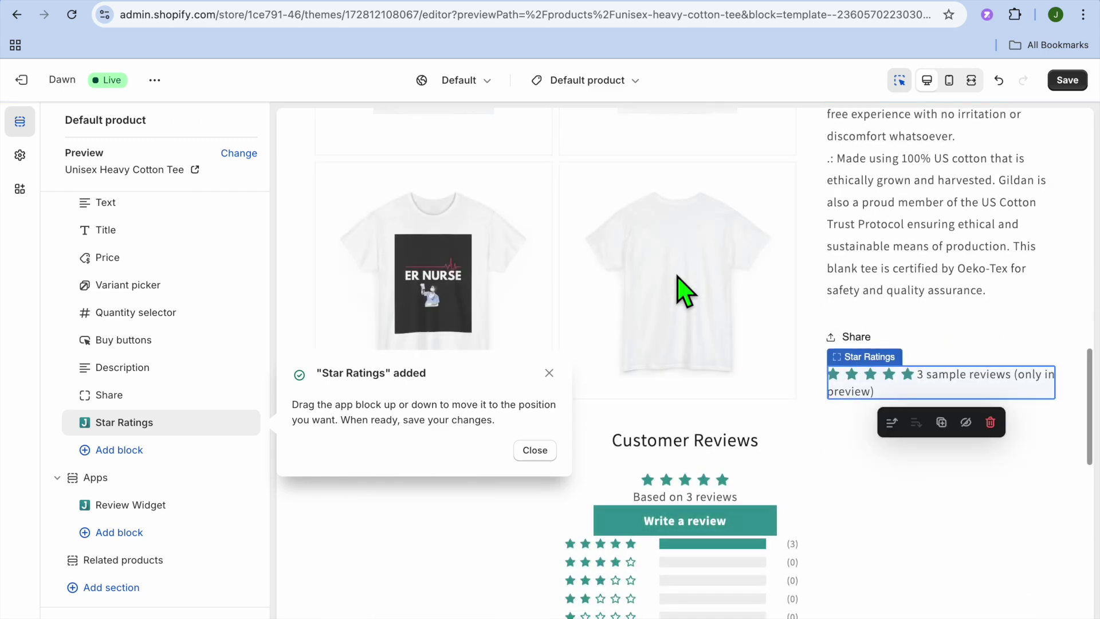
{"action": "left_click", "coordinate": [549, 373]}
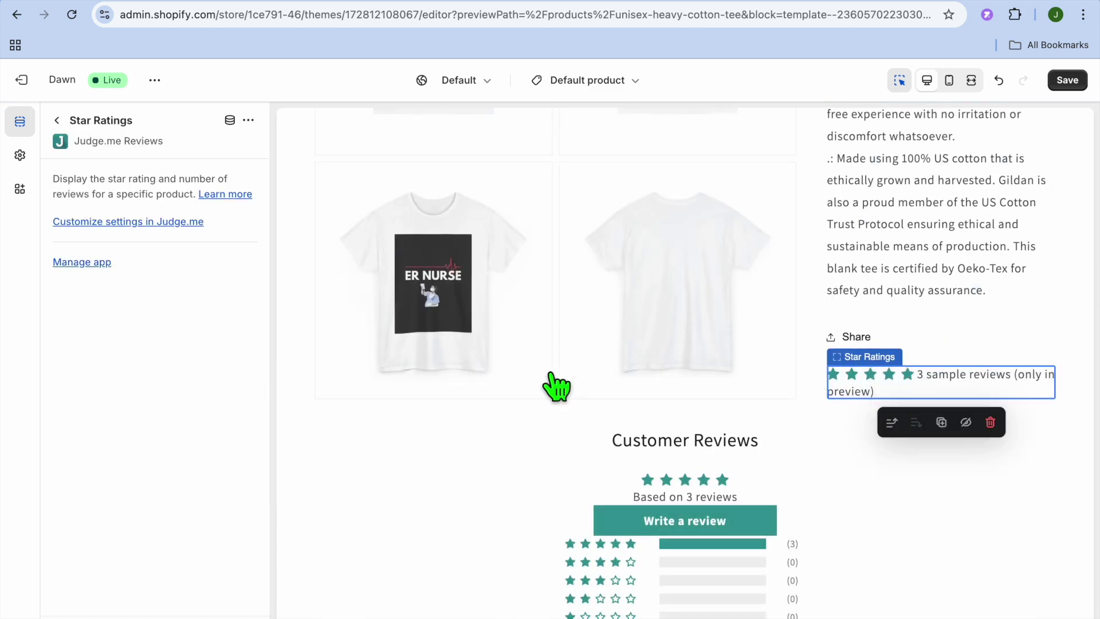
Move the Star Ratings block directly under the product title and save the theme.
{"action": "left_click", "coordinate": [58, 120]}
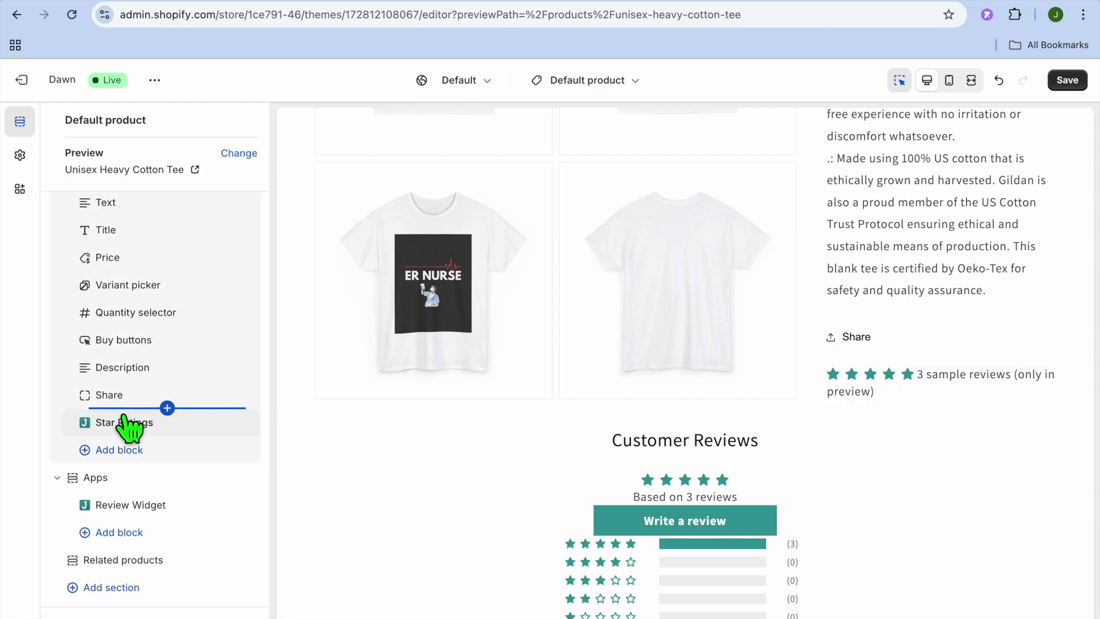
{"action": "scroll", "coordinate": [528, 348], "scroll_direction": "up", "scroll_amount": 4}
{"action": "scroll", "coordinate": [527, 342], "scroll_direction": "up", "scroll_amount": 6}
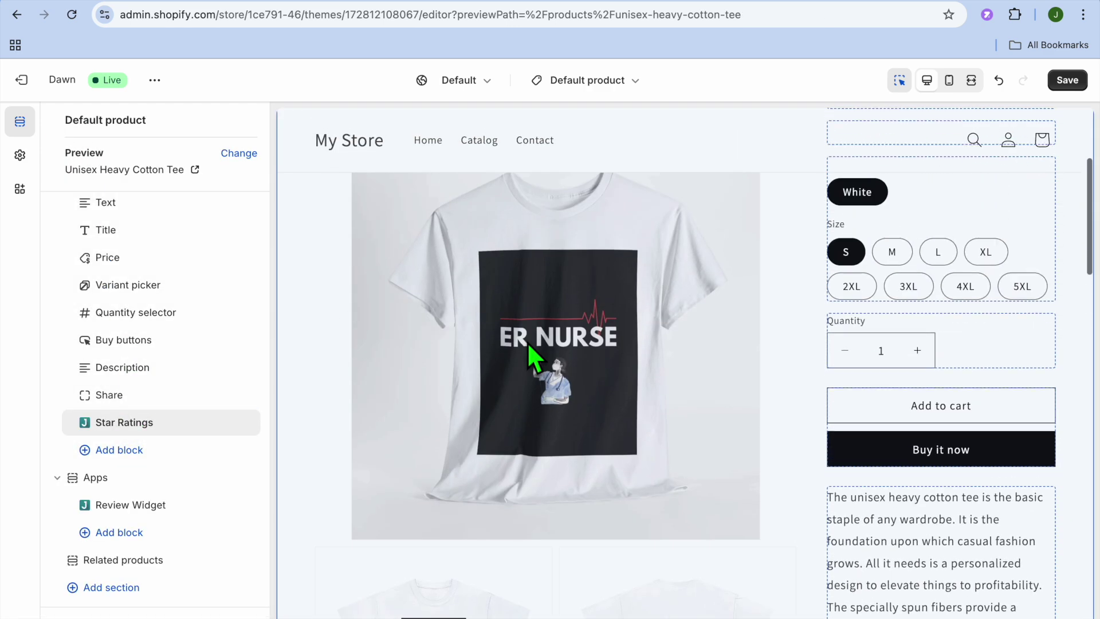
{"action": "scroll", "coordinate": [527, 342], "scroll_direction": "down", "scroll_amount": 1}
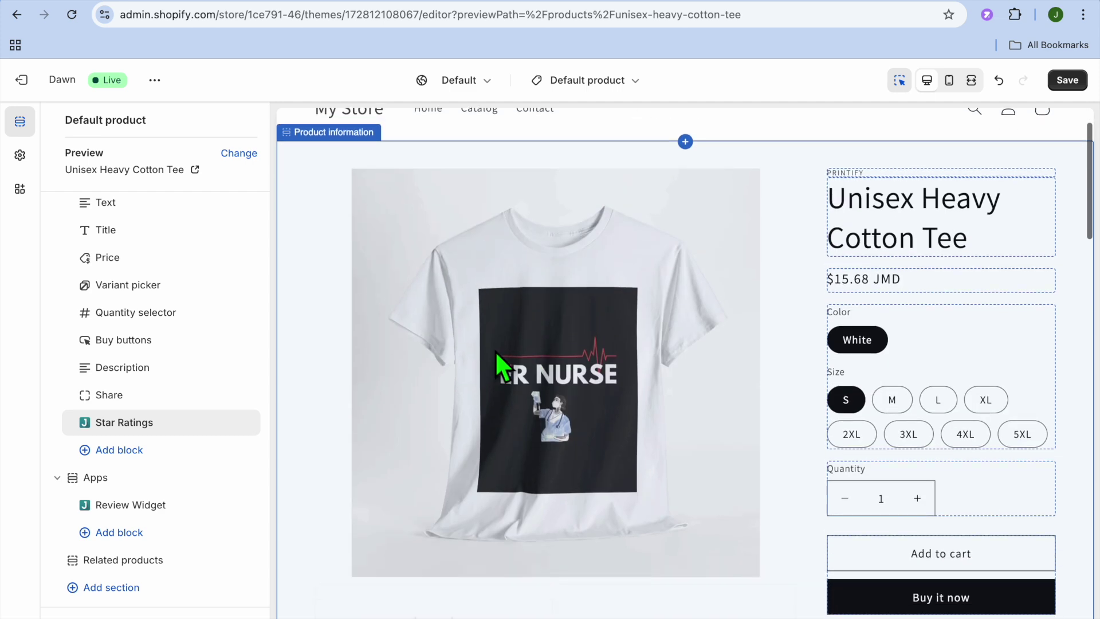
{"action": "mouse_move", "coordinate": [125, 435]}
{"action": "left_click_drag", "start_coordinate": [131, 441], "coordinate": [143, 405]}
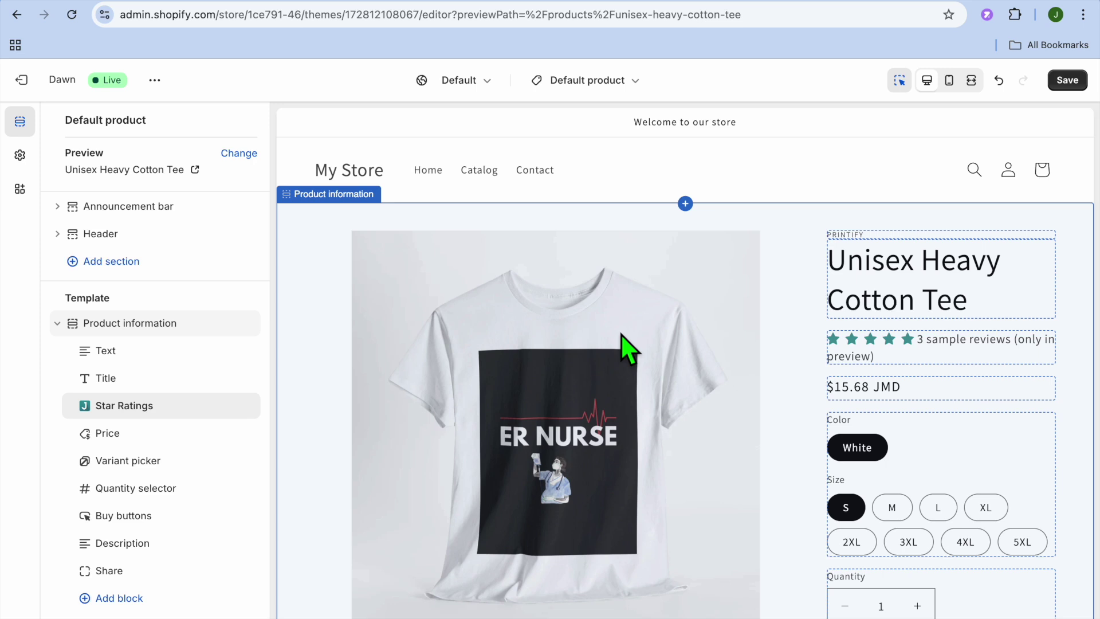
{"action": "left_click", "coordinate": [1065, 79]}
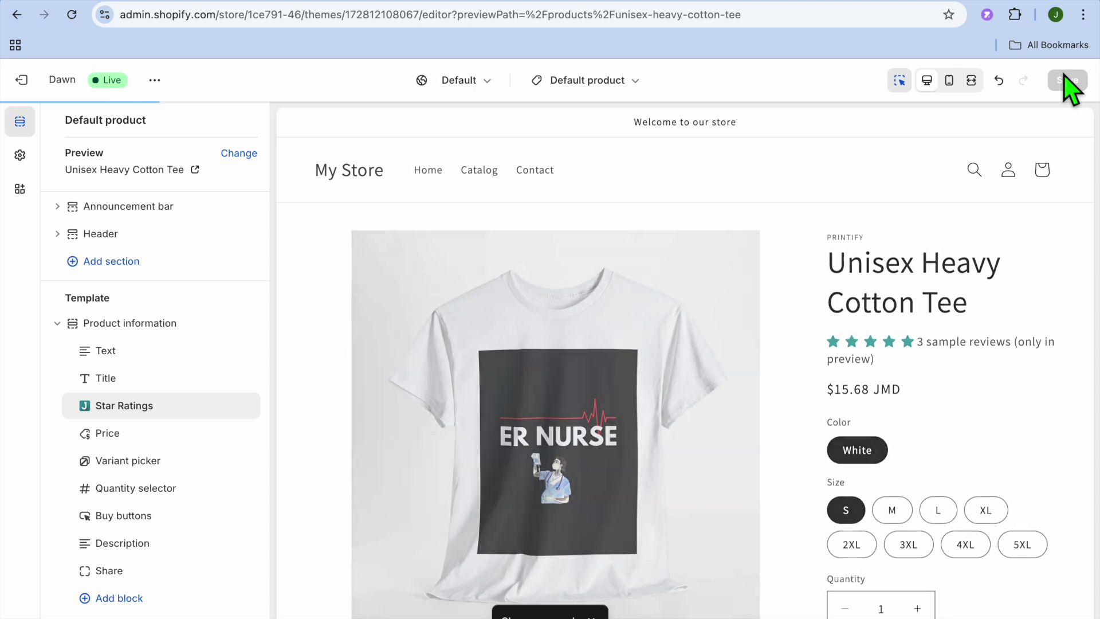
{"action": "left_click", "coordinate": [823, 8]}
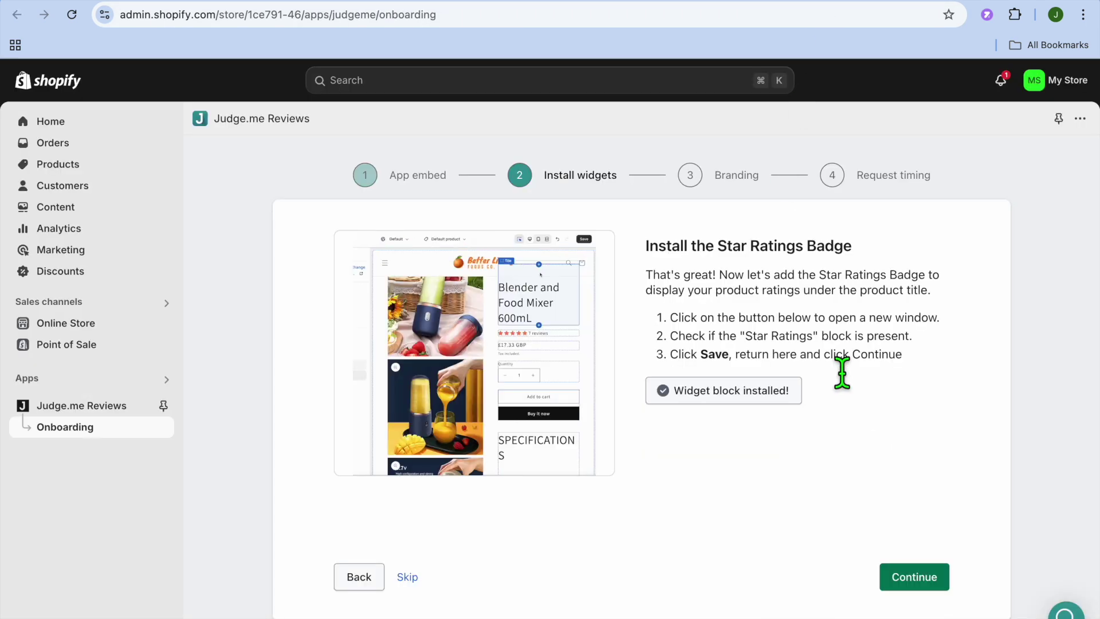
Finish onboarding with the default #339999 star colour and 14-day review request timing.
{"action": "left_click", "coordinate": [942, 573]}
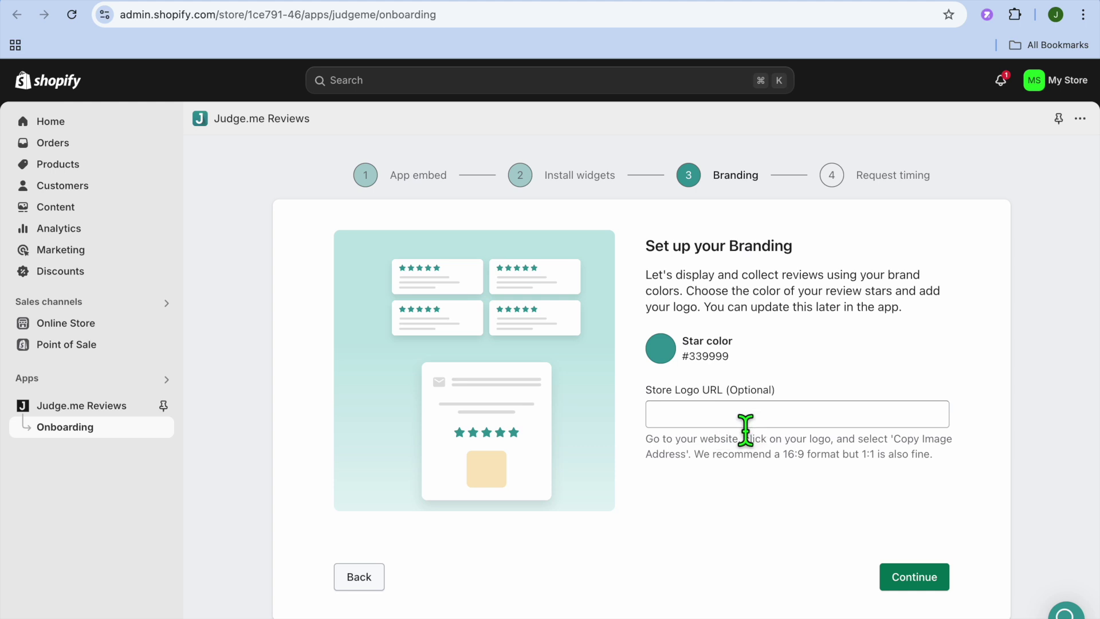
{"action": "left_click", "coordinate": [924, 580]}
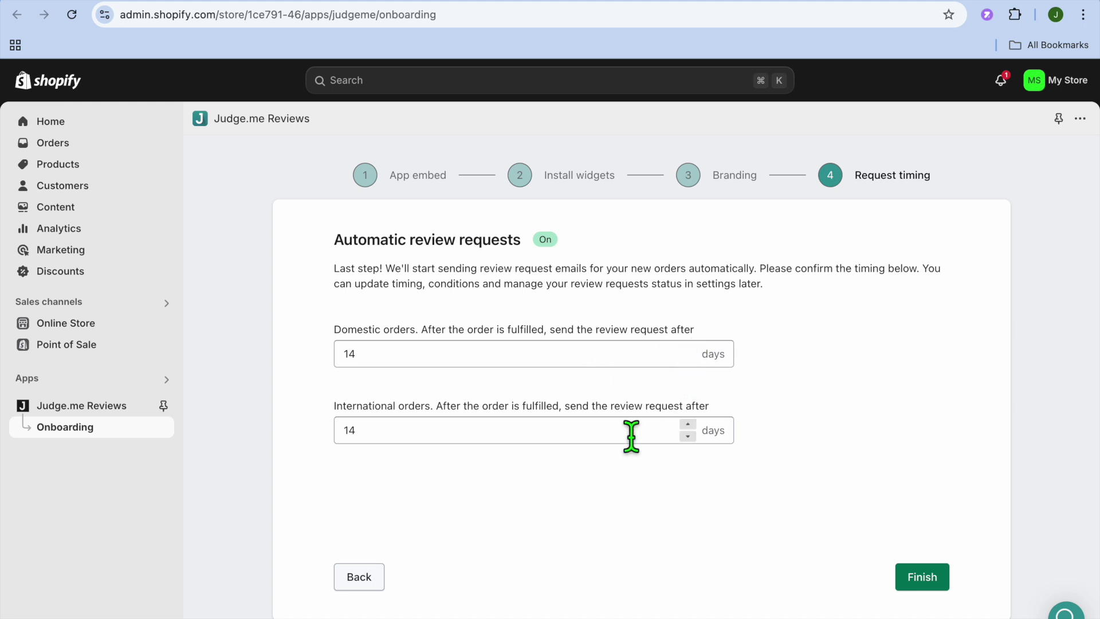
{"action": "left_click", "coordinate": [922, 579]}
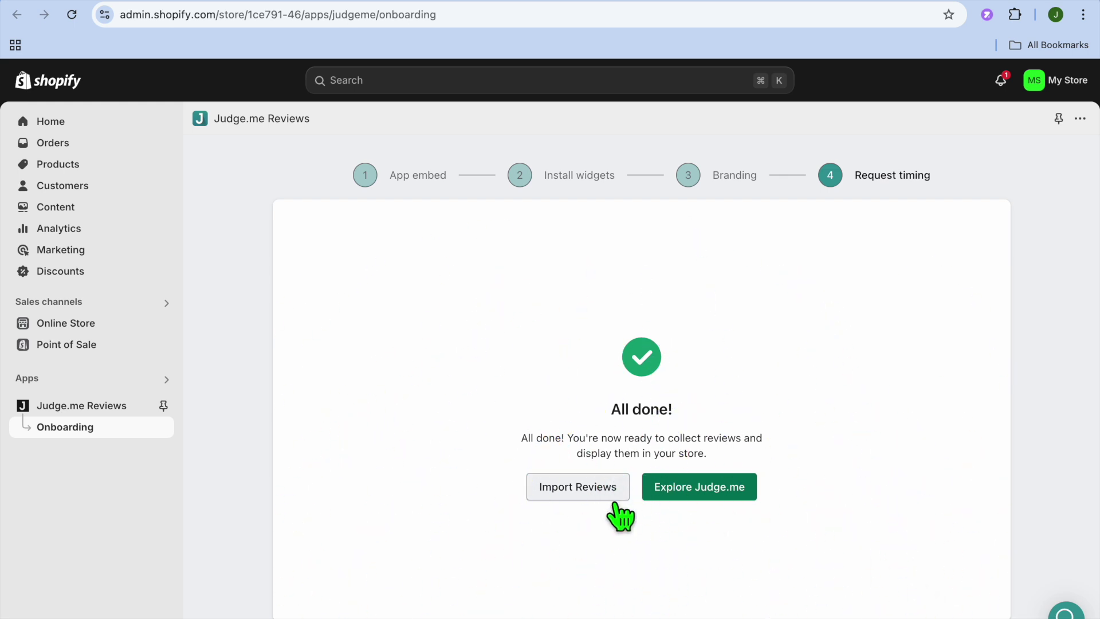
Enter the Judge.me dashboard and continue on the Free plan.
{"action": "left_click", "coordinate": [688, 487]}
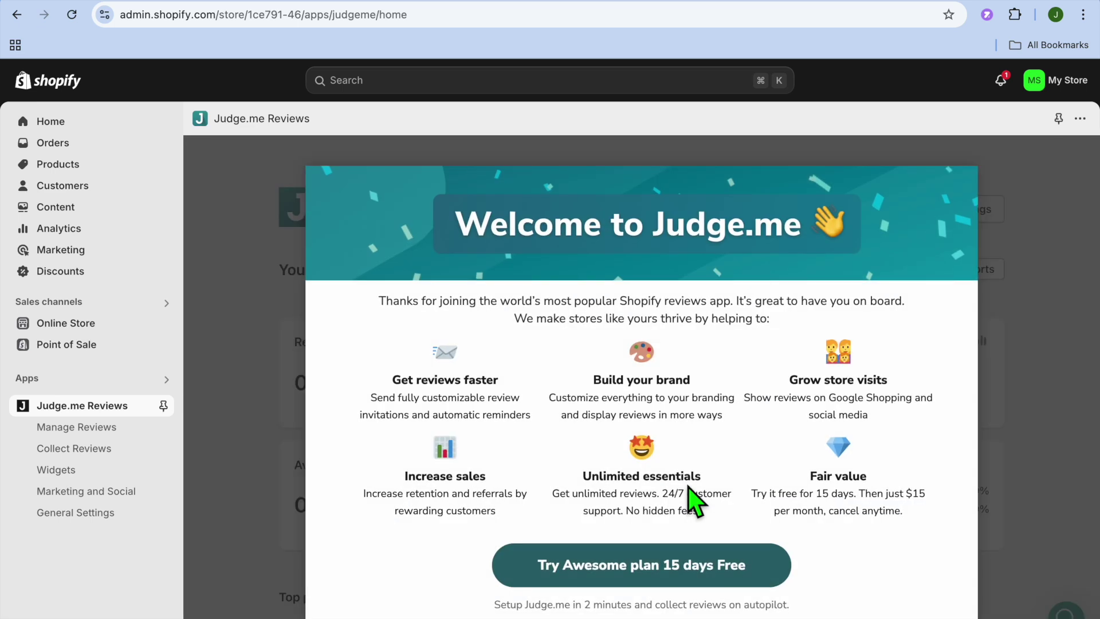
{"action": "scroll", "coordinate": [695, 501], "scroll_direction": "down", "scroll_amount": 1}
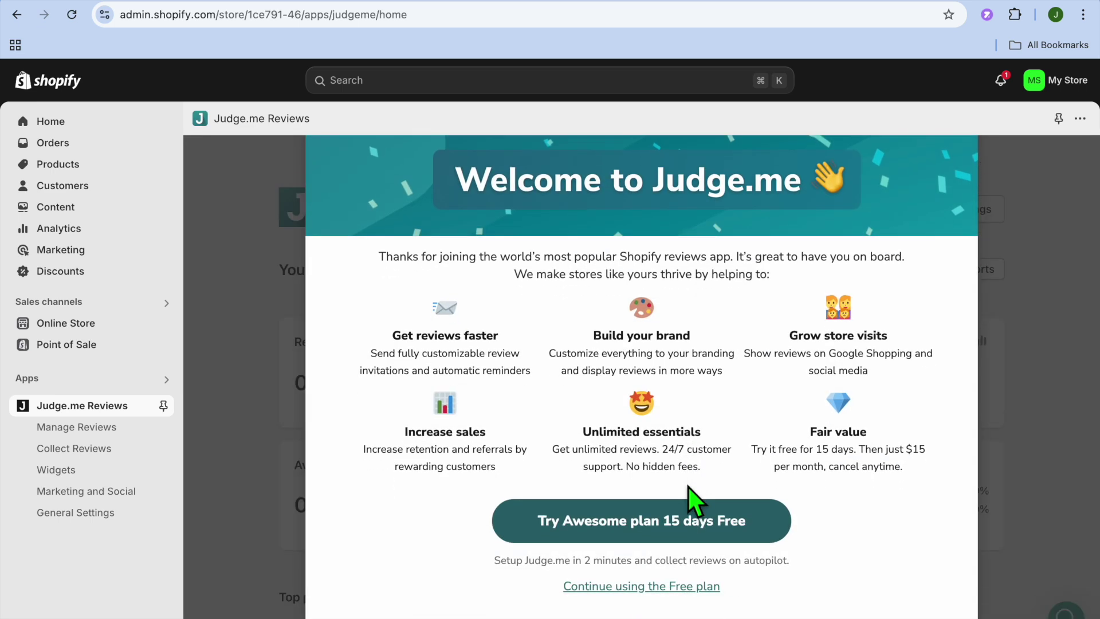
{"action": "left_click", "coordinate": [664, 586]}
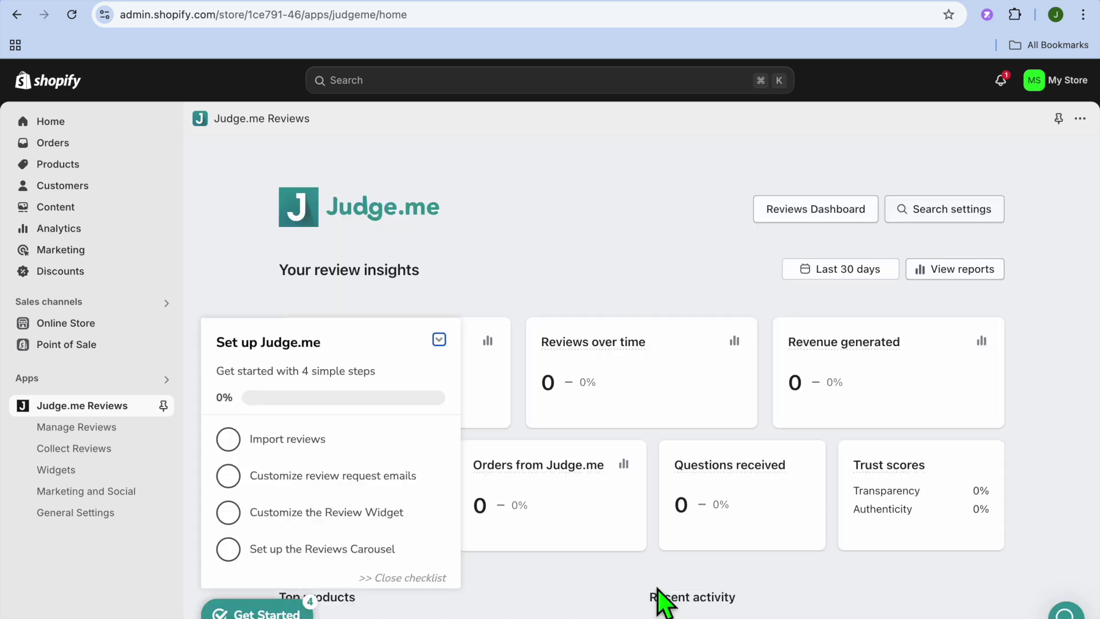
Dismiss the import reviews introduction and go to the import and export reviews page.
{"action": "mouse_move", "coordinate": [573, 471]}
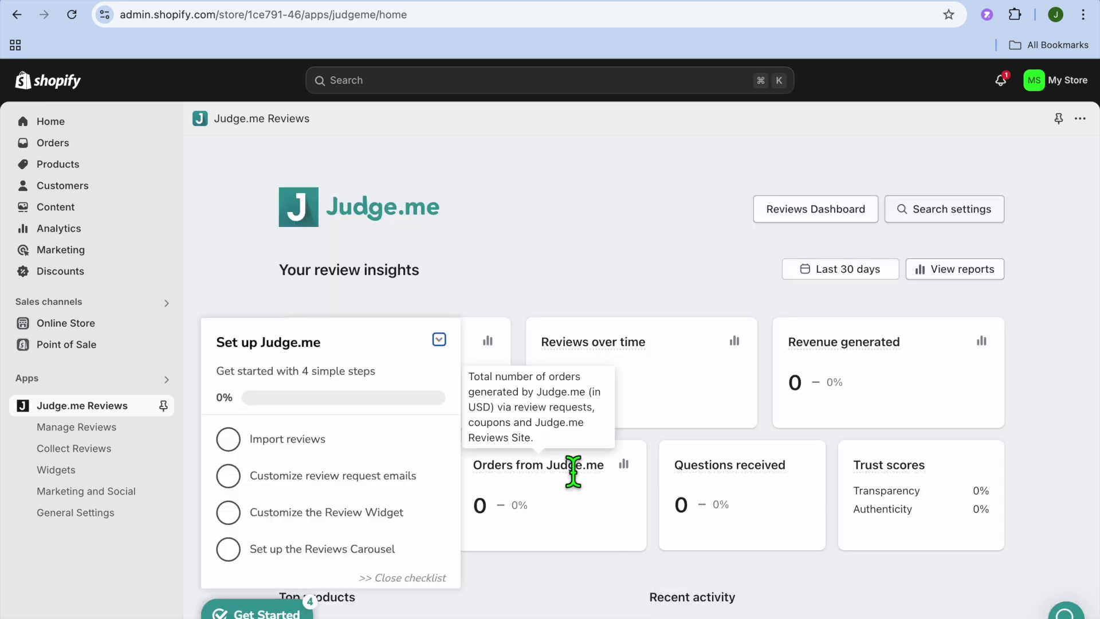
{"action": "left_click", "coordinate": [347, 438]}
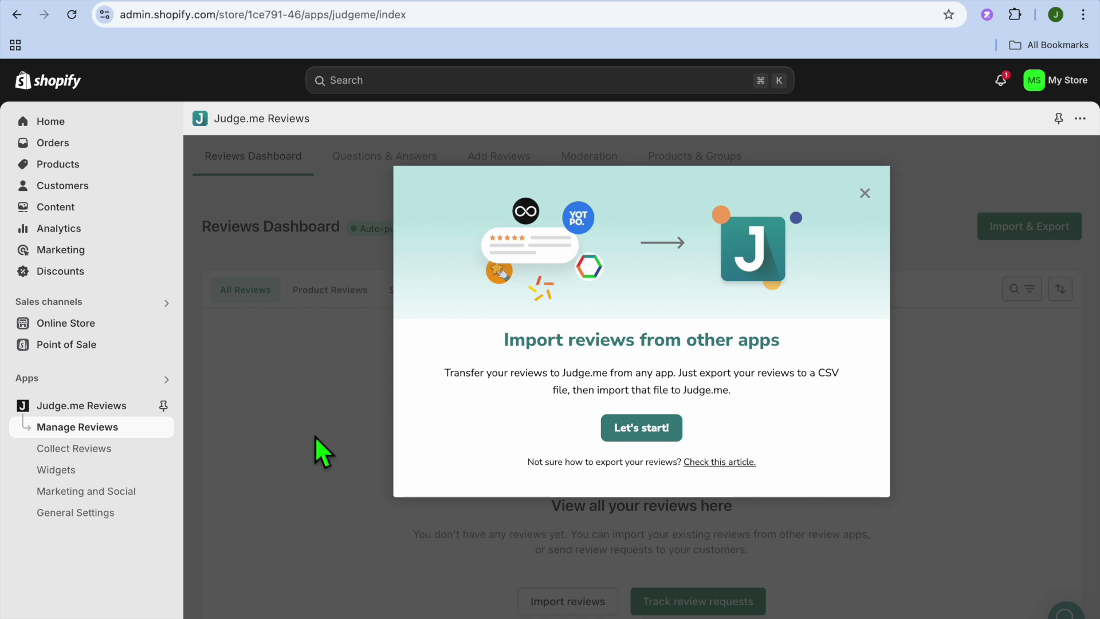
{"action": "left_click", "coordinate": [864, 194]}
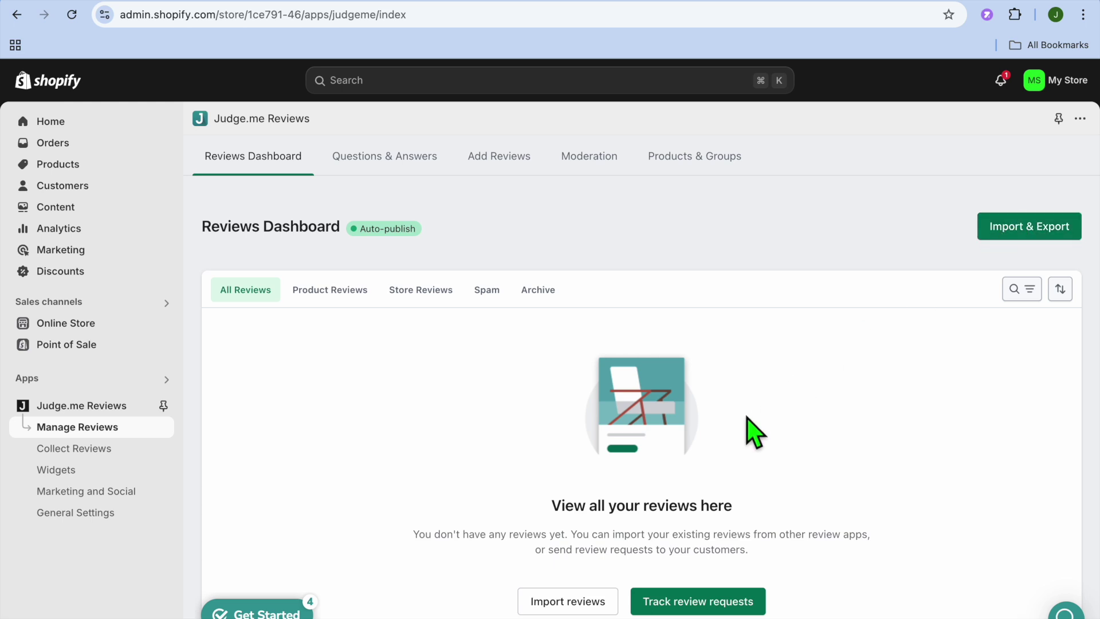
{"action": "left_click", "coordinate": [593, 609]}
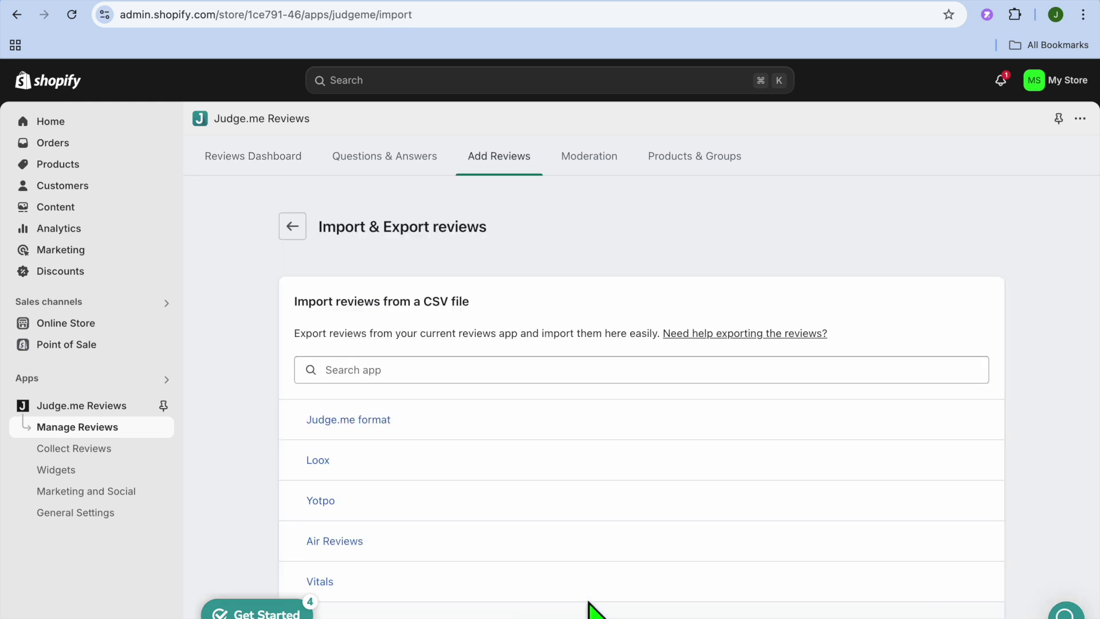
{"action": "scroll", "coordinate": [554, 484], "scroll_direction": "down", "scroll_amount": 1}
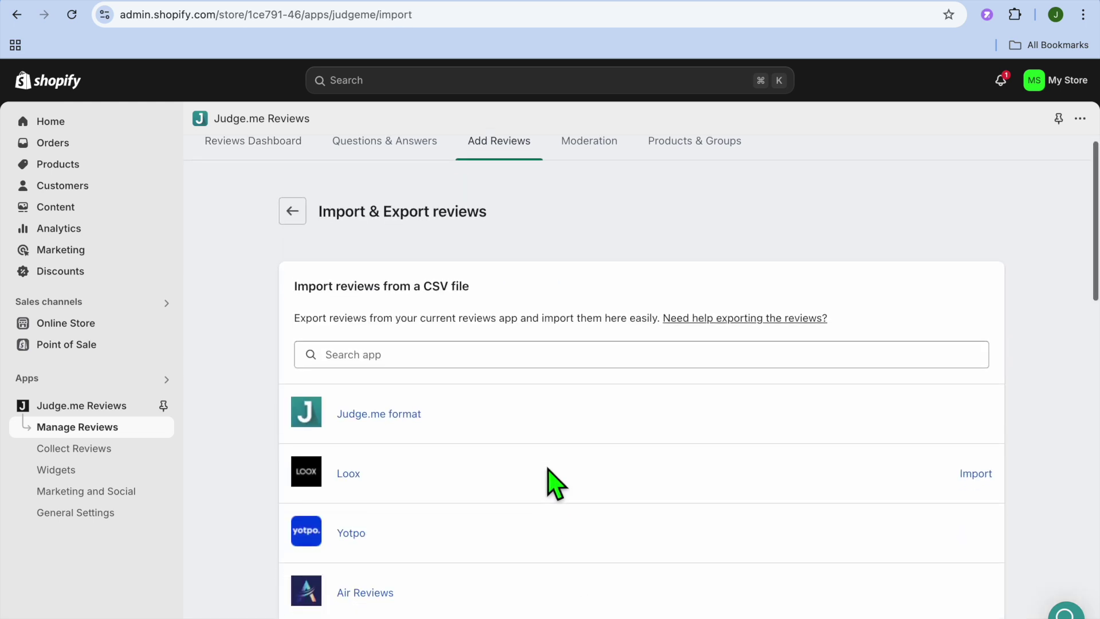
{"action": "scroll", "coordinate": [553, 483], "scroll_direction": "down", "scroll_amount": 2}
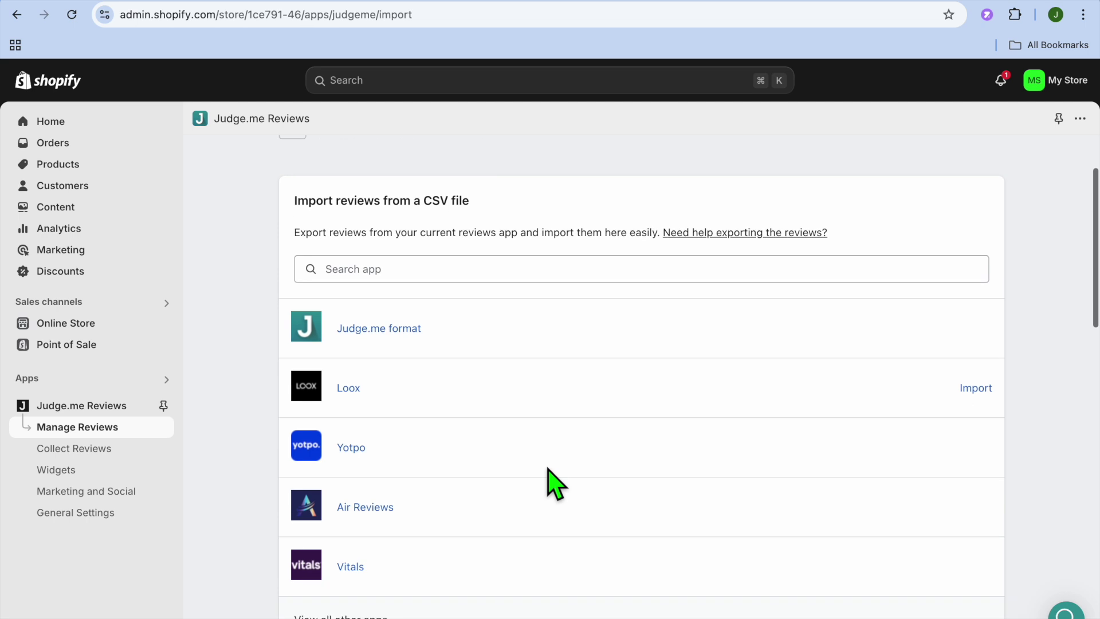
{"action": "scroll", "coordinate": [489, 553], "scroll_direction": "down", "scroll_amount": 3}
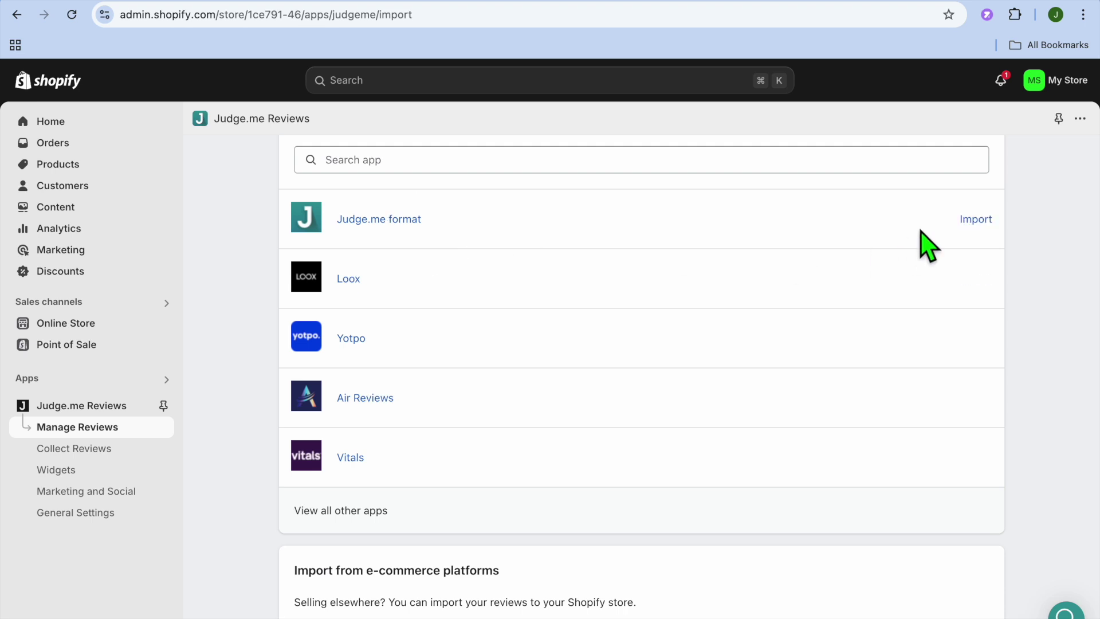
Check the Judge.me-format import, then browse to the AliExpress, Amazon, Etsy and WooCommerce sources.
{"action": "left_click", "coordinate": [974, 220]}
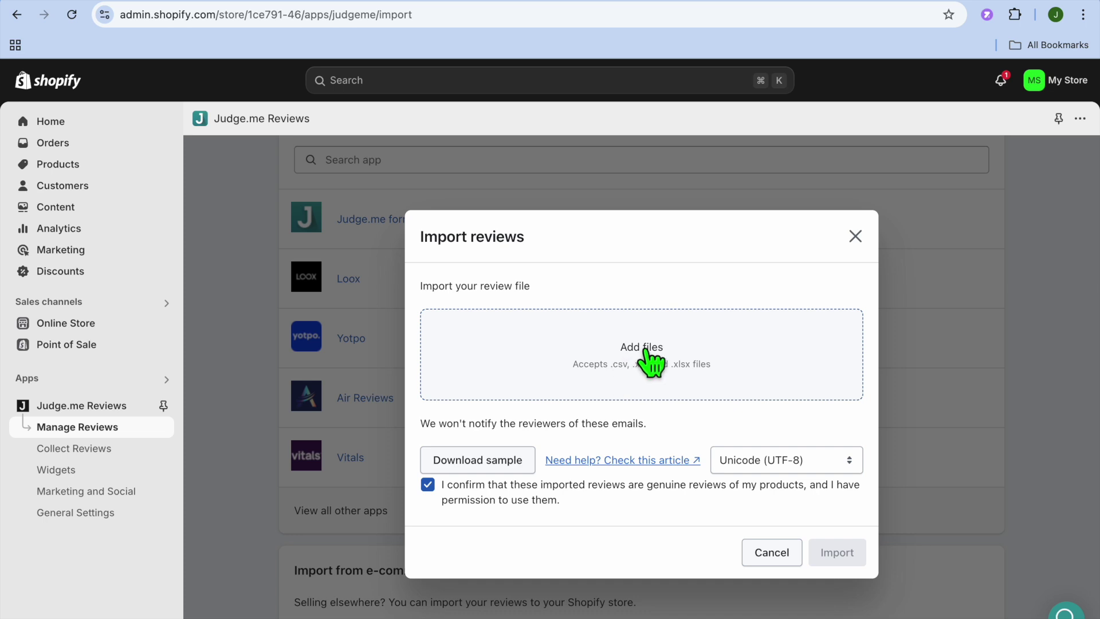
{"action": "left_click", "coordinate": [856, 237]}
{"action": "scroll", "coordinate": [592, 351], "scroll_direction": "down", "scroll_amount": 8}
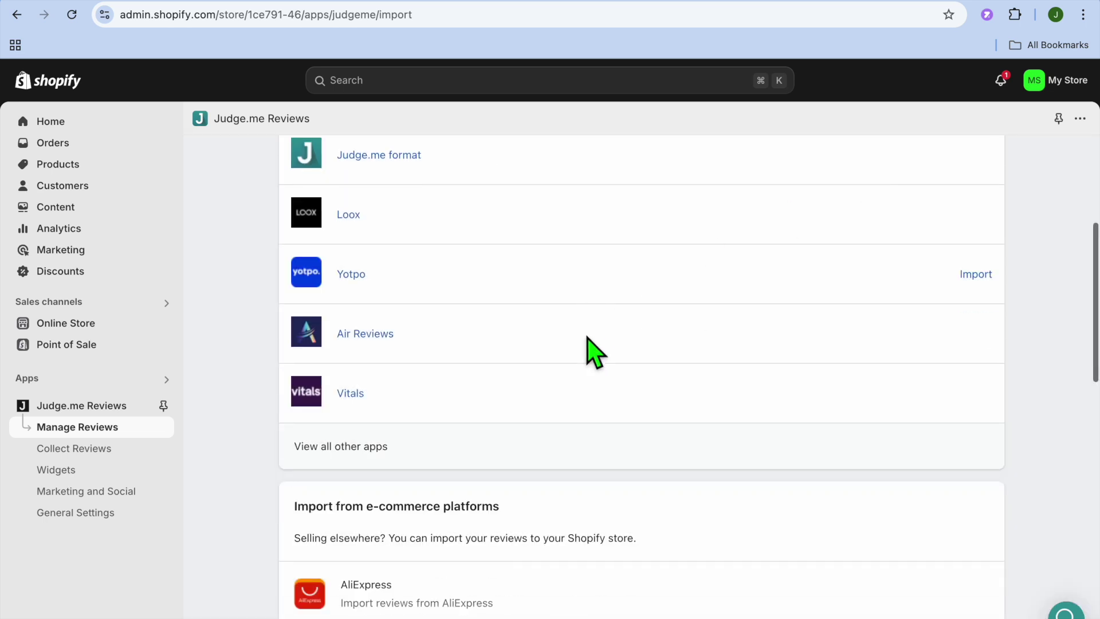
{"action": "scroll", "coordinate": [593, 351], "scroll_direction": "up", "scroll_amount": 2}
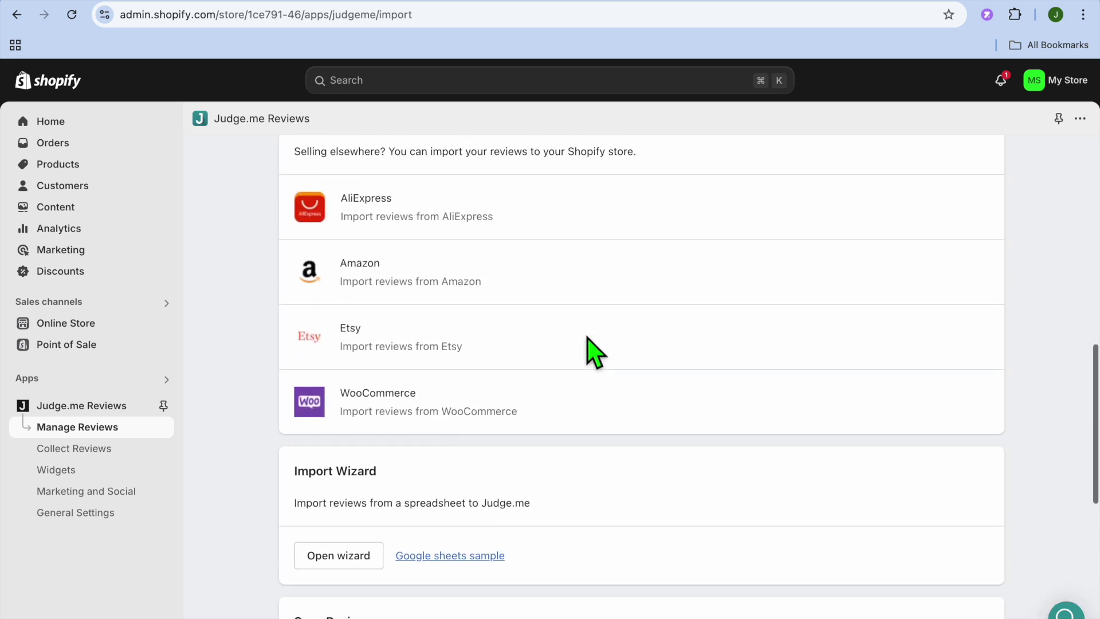
{"action": "scroll", "coordinate": [593, 352], "scroll_direction": "up", "scroll_amount": 1}
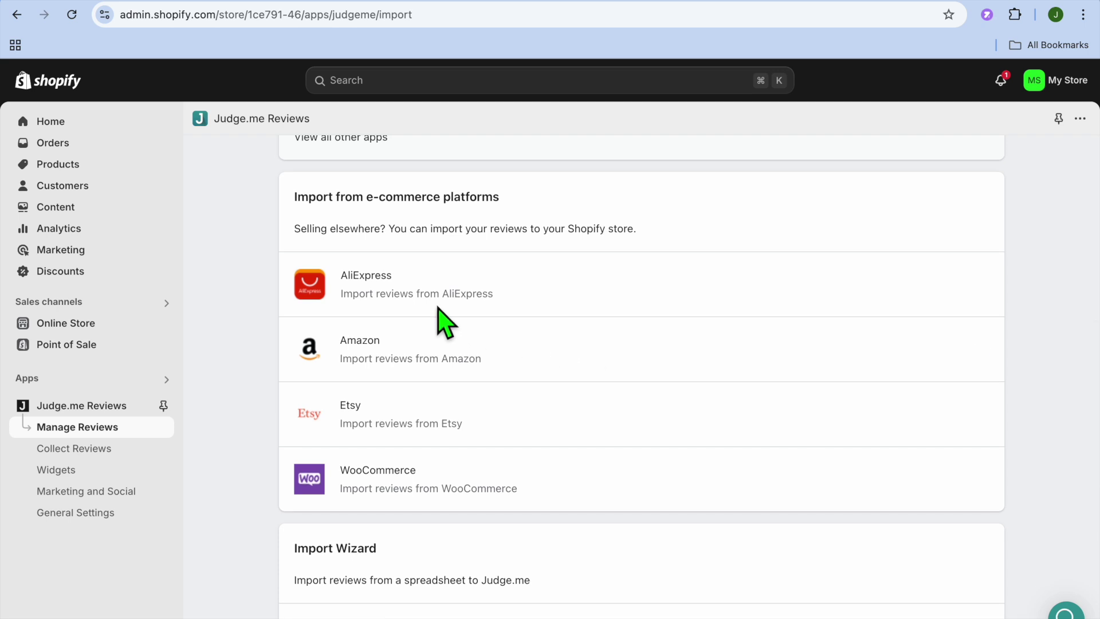
{"action": "mouse_move", "coordinate": [366, 302]}
{"action": "mouse_move", "coordinate": [418, 421]}
{"action": "mouse_move", "coordinate": [413, 484]}
{"action": "mouse_move", "coordinate": [404, 285]}
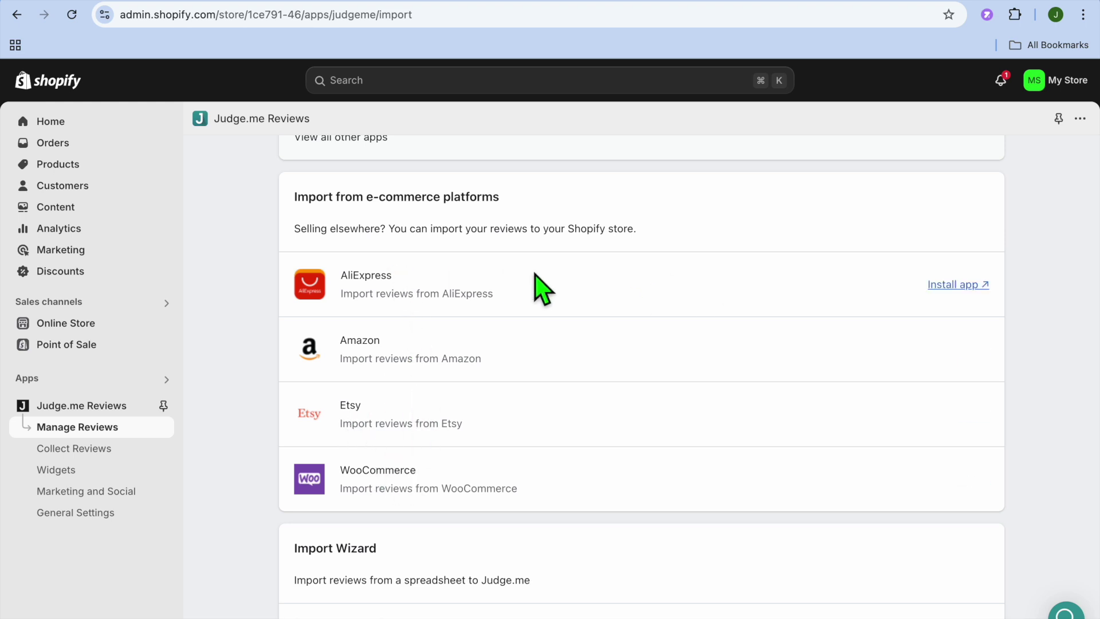
Start installing the AliExpress importer and copy the live storefront's web address.
{"action": "left_click", "coordinate": [955, 285]}
{"action": "key", "text": "Caps_Lock"}
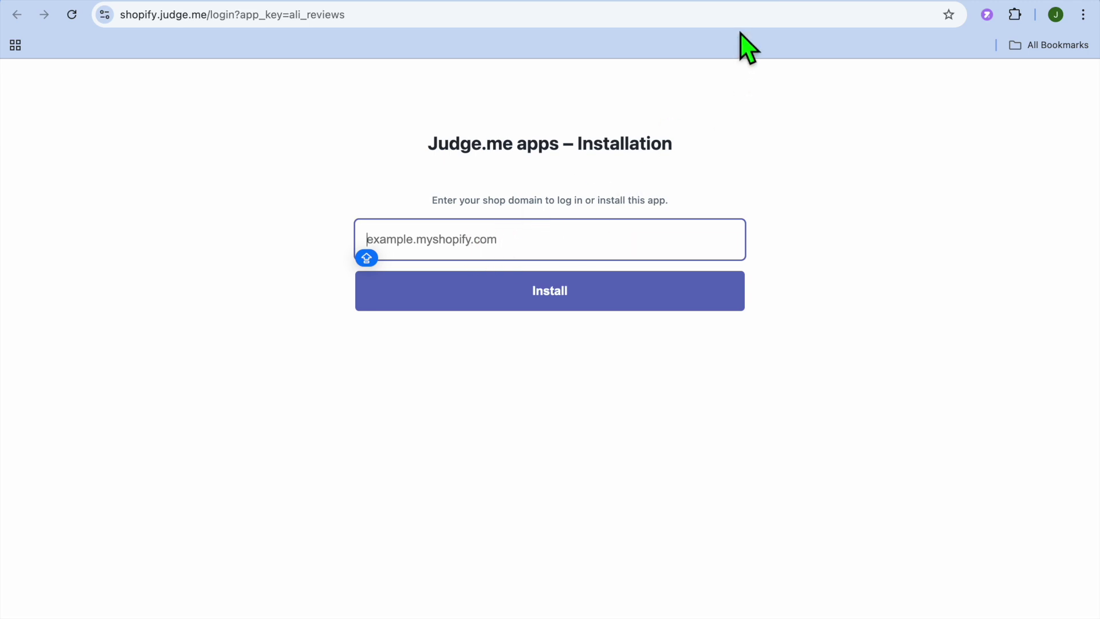
{"action": "left_click", "coordinate": [612, 3]}
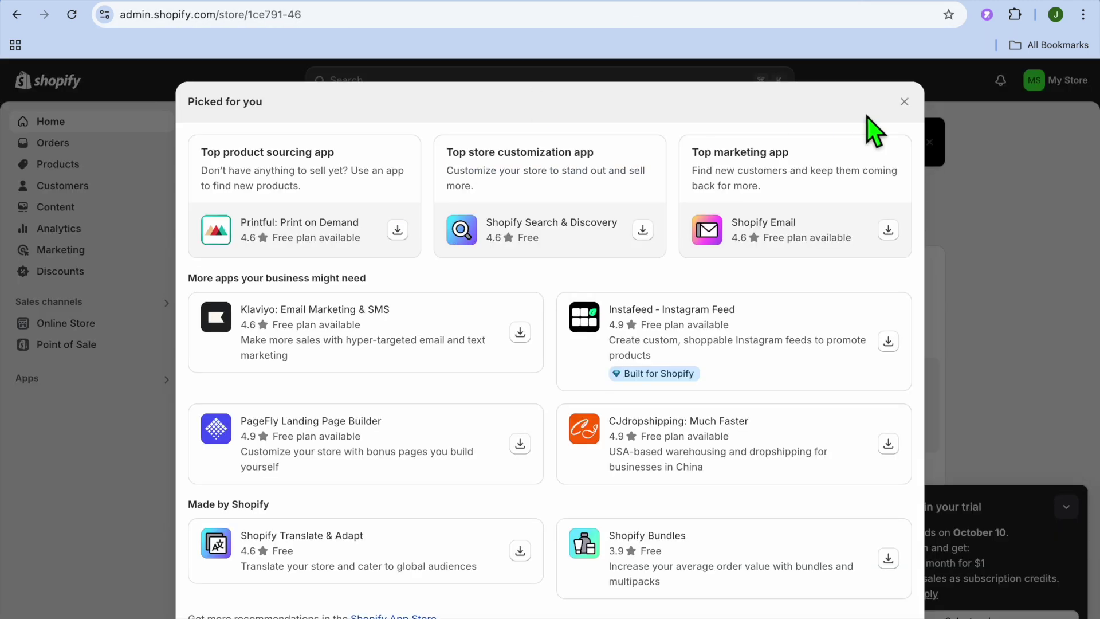
{"action": "left_click", "coordinate": [904, 102]}
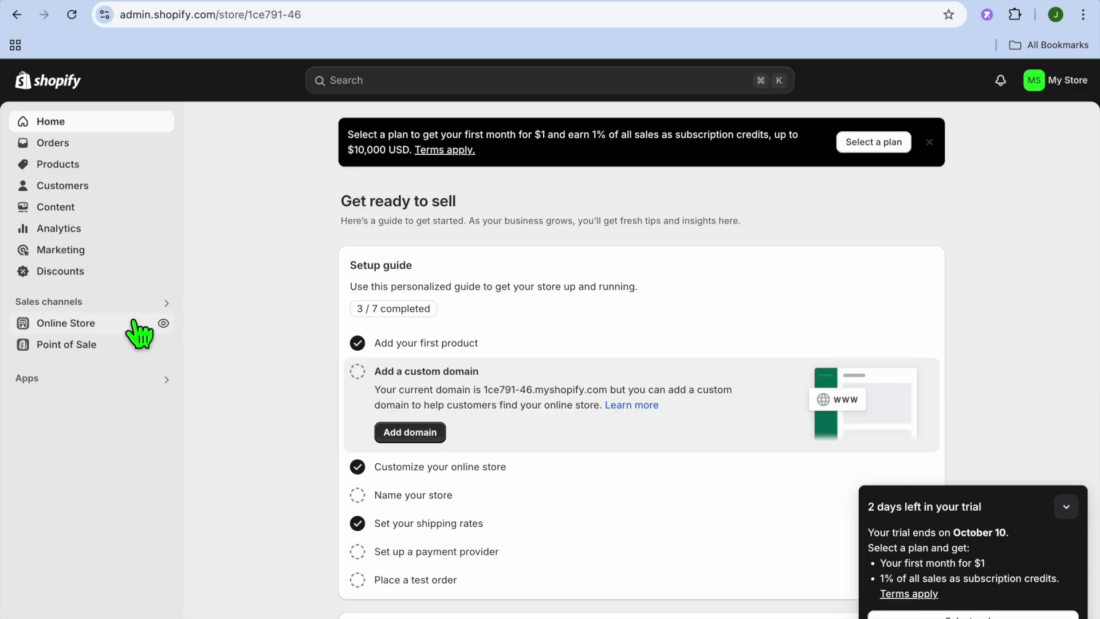
{"action": "left_click", "coordinate": [164, 323]}
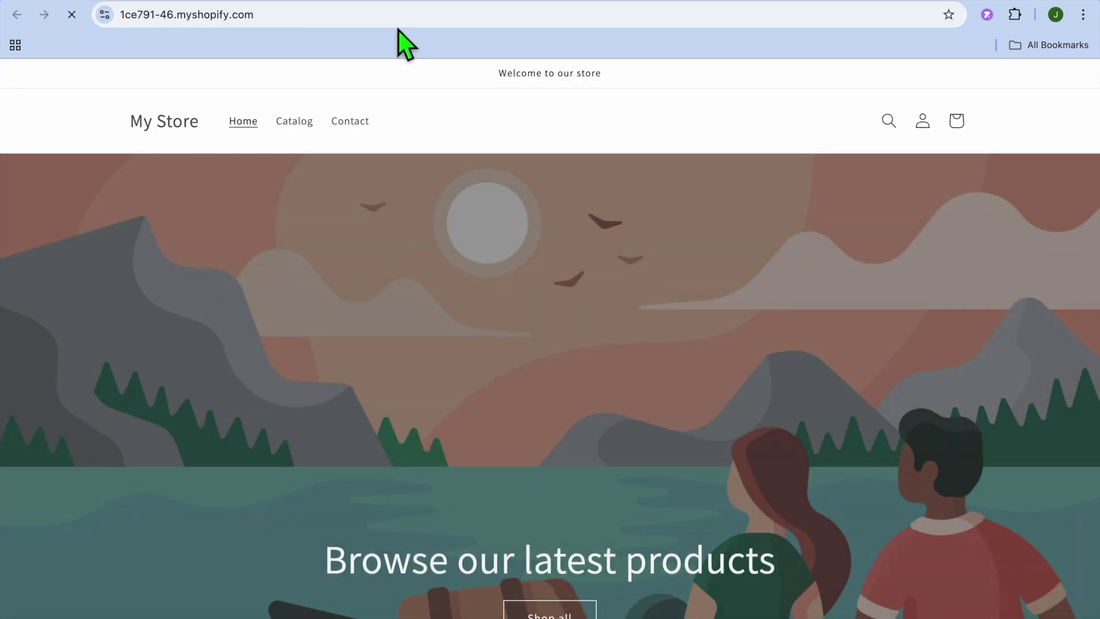
{"action": "left_click", "coordinate": [395, 20]}
{"action": "right_click", "coordinate": [396, 20]}
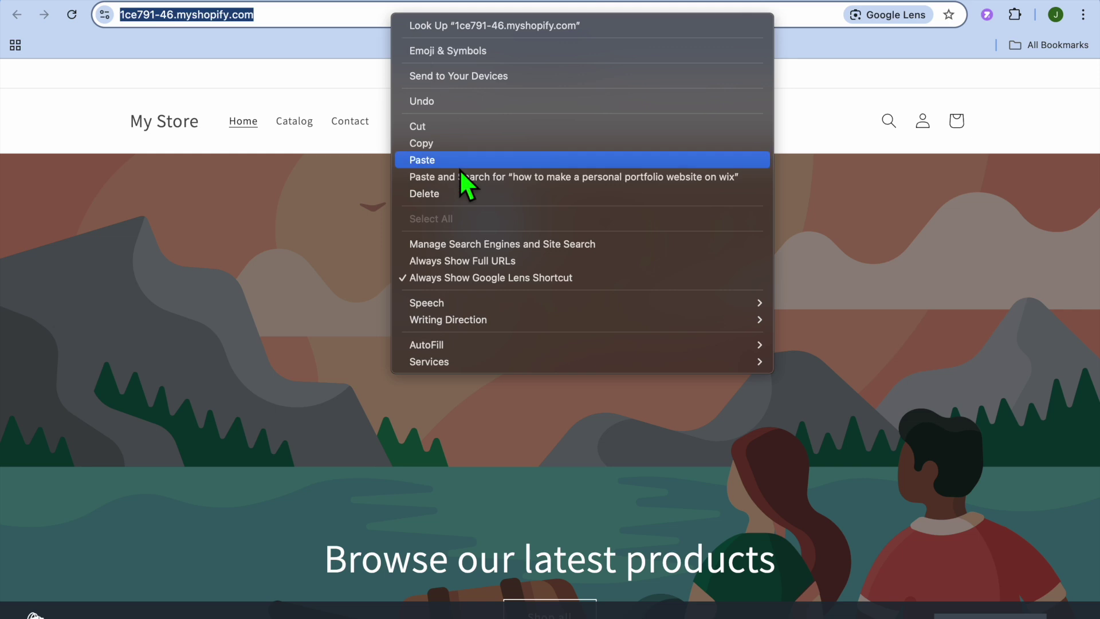
{"action": "left_click", "coordinate": [457, 143]}
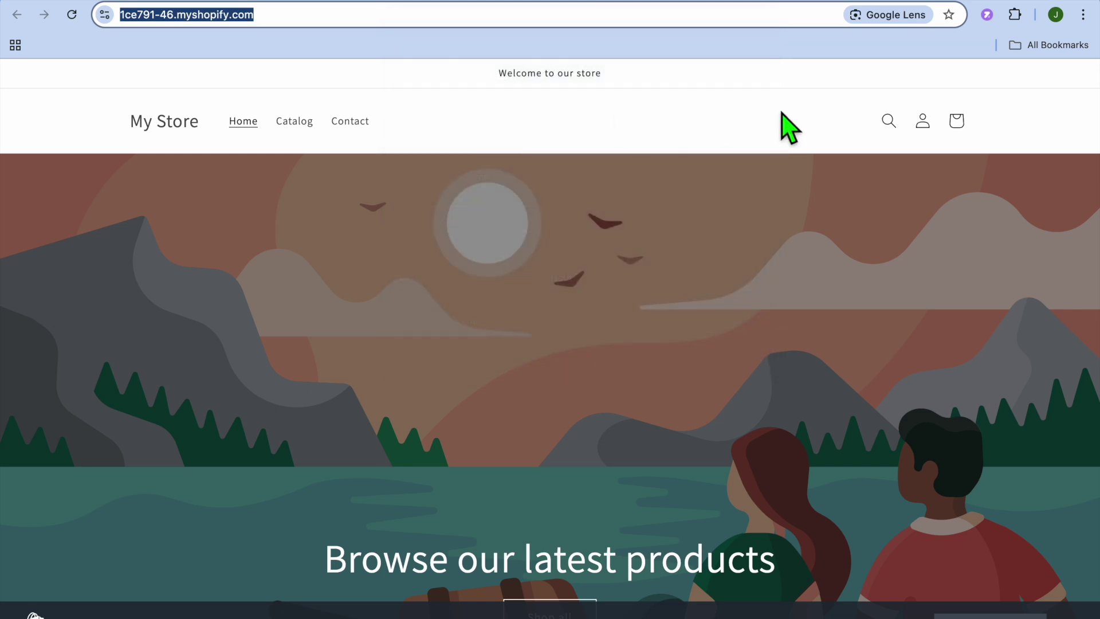
Paste the store address as the shop domain and install Judge.me AliExpress Reviews.
{"action": "key", "text": "ctrl+Tab"}
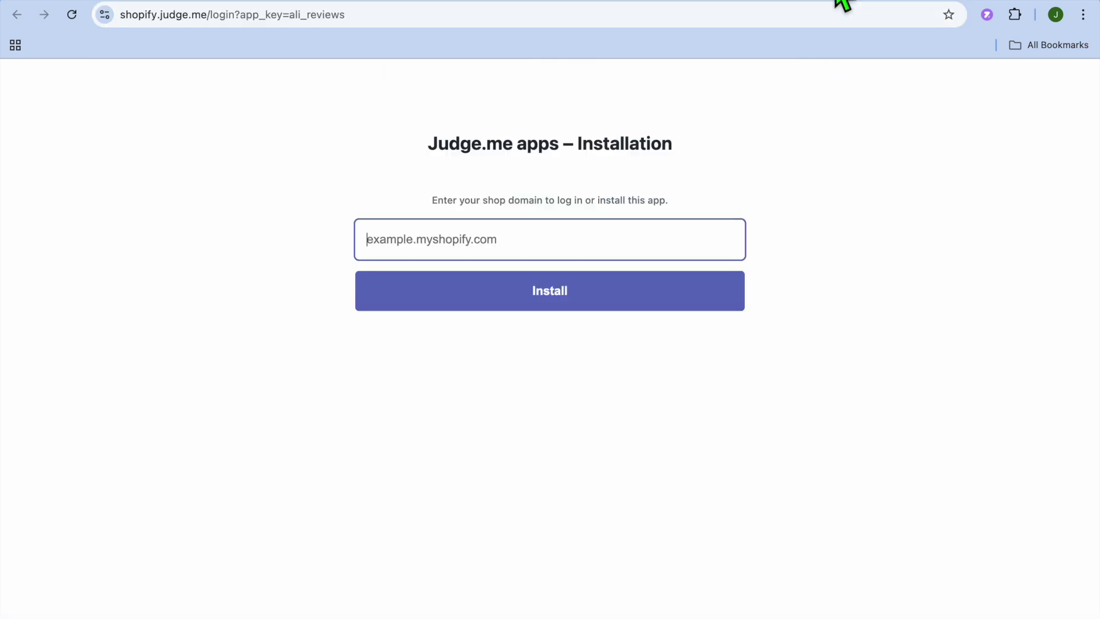
{"action": "right_click", "coordinate": [591, 246]}
{"action": "left_click", "coordinate": [606, 343]}
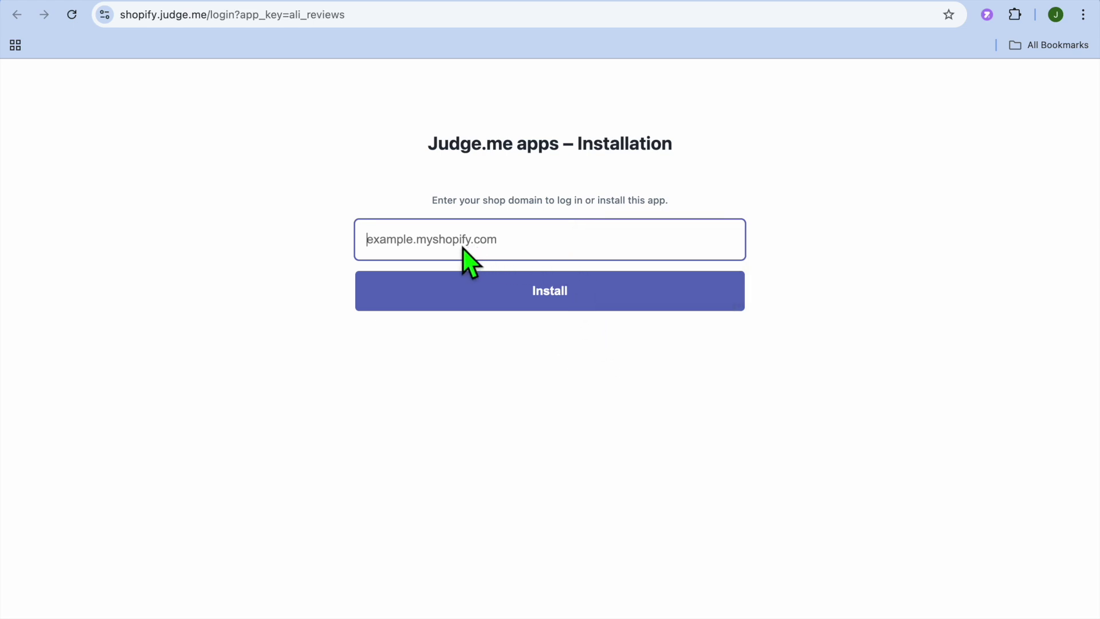
{"action": "key", "text": "super+v"}
{"action": "left_click", "coordinate": [519, 295]}
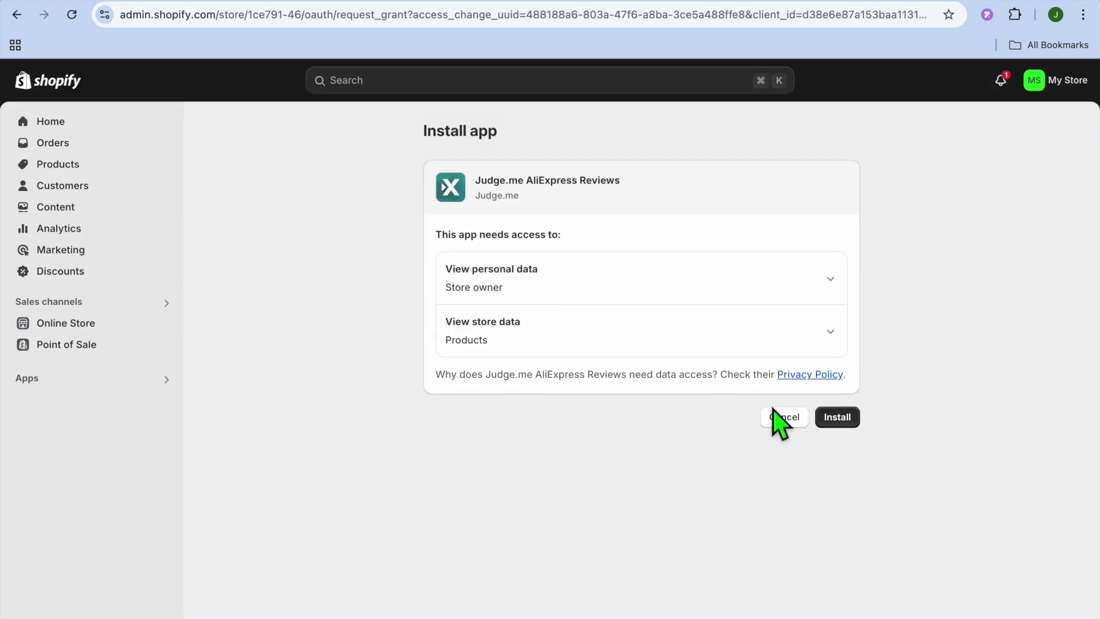
{"action": "left_click", "coordinate": [840, 423]}
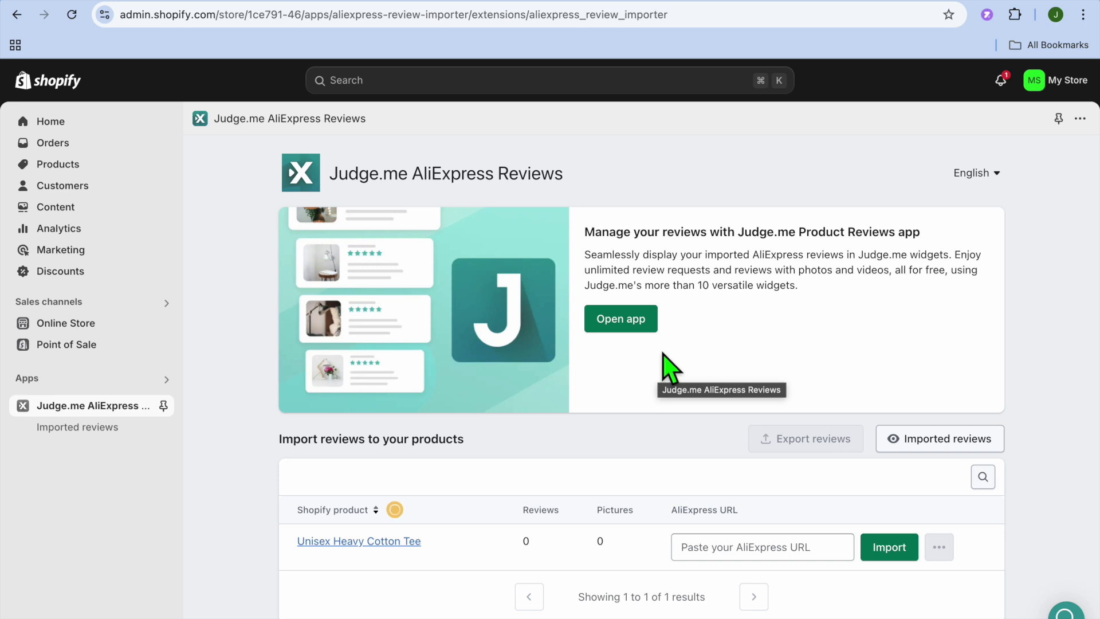
Look over the Judge.me AliExpress Reviews import page, then move to the AliExpress home page.
{"action": "scroll", "coordinate": [504, 475], "scroll_direction": "down", "scroll_amount": 3}
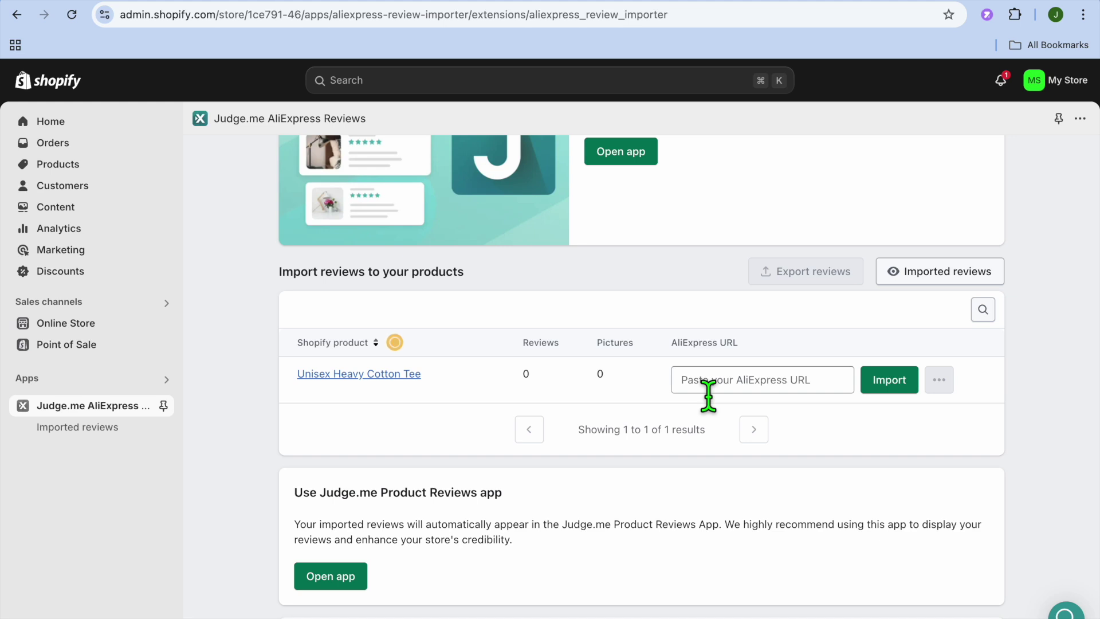
{"action": "left_click", "coordinate": [911, 14]}
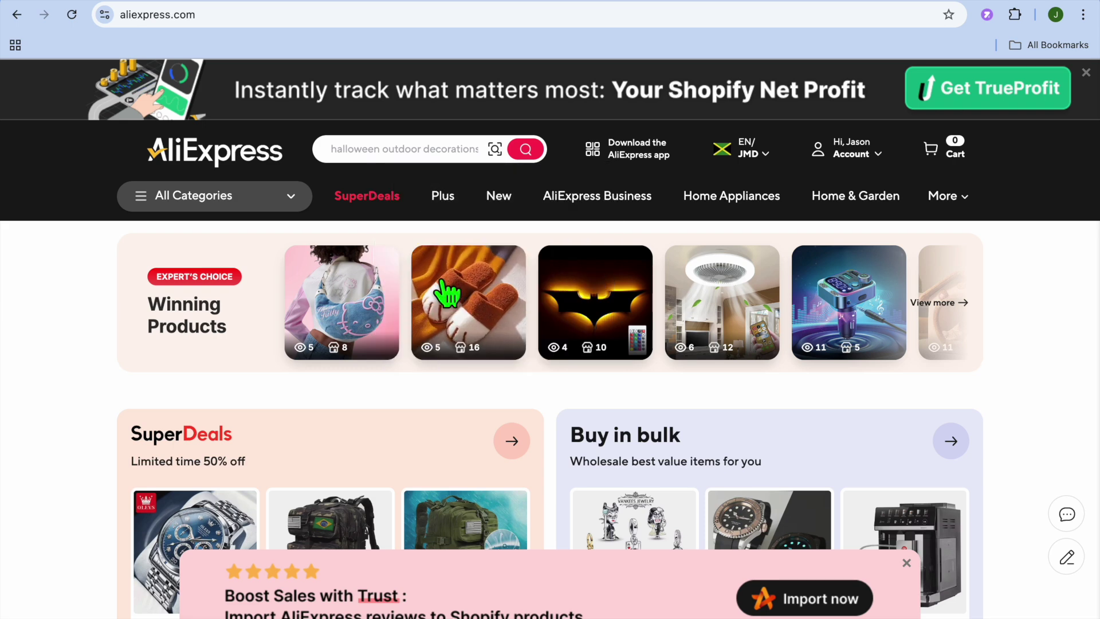
Search AliExpress for 'T SHIRT' and open the first men's T-shirt listing.
{"action": "left_click", "coordinate": [388, 158]}
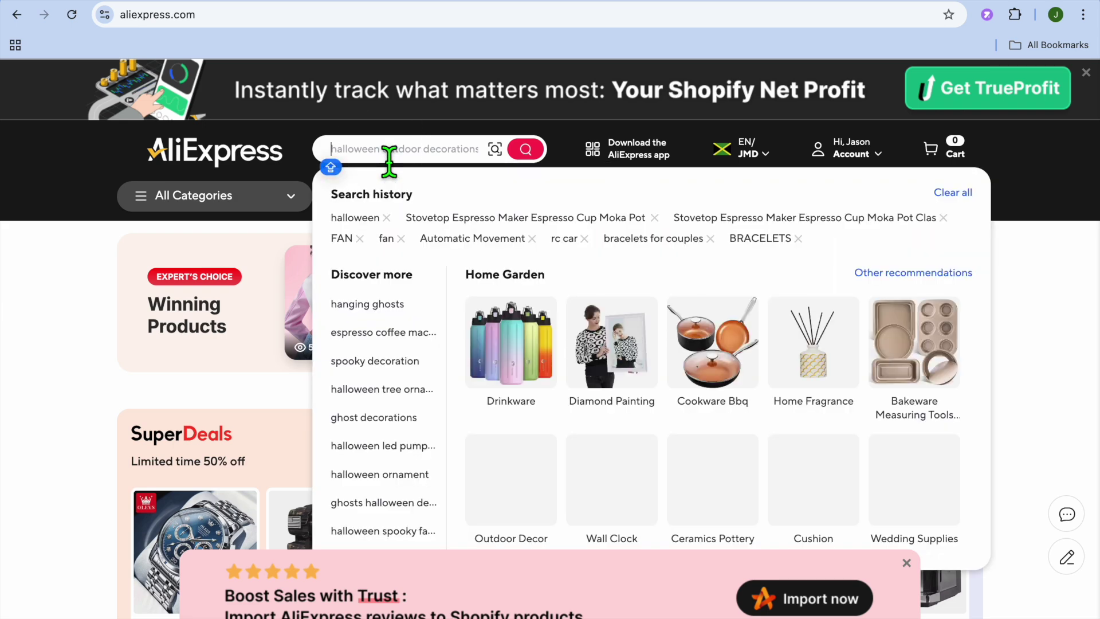
{"action": "type", "text": "T"}
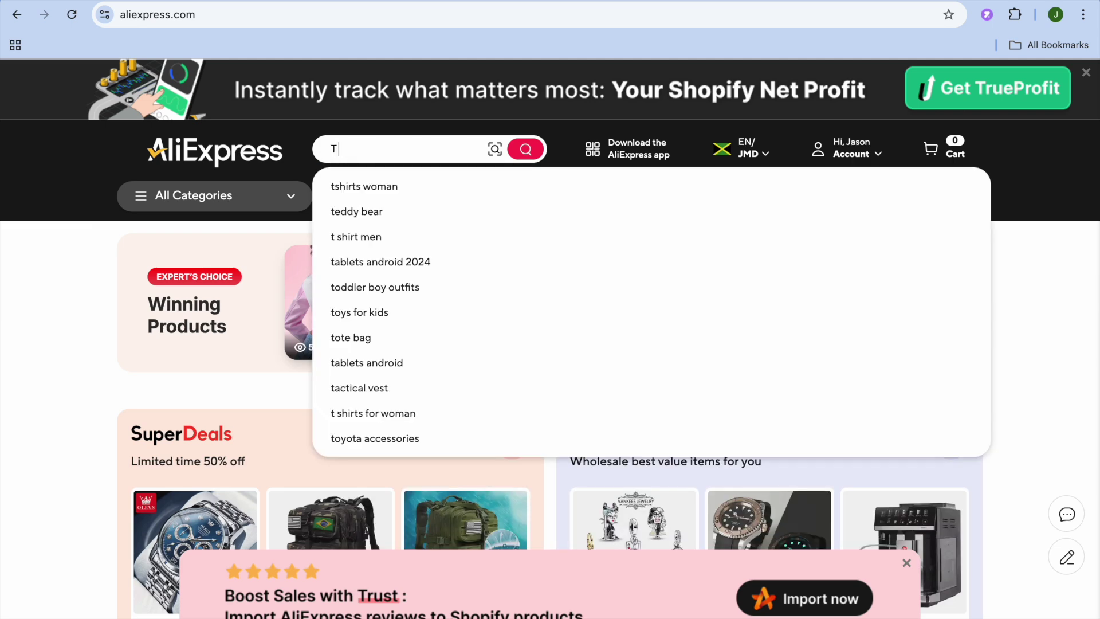
{"action": "type", "text": " SHIRT"}
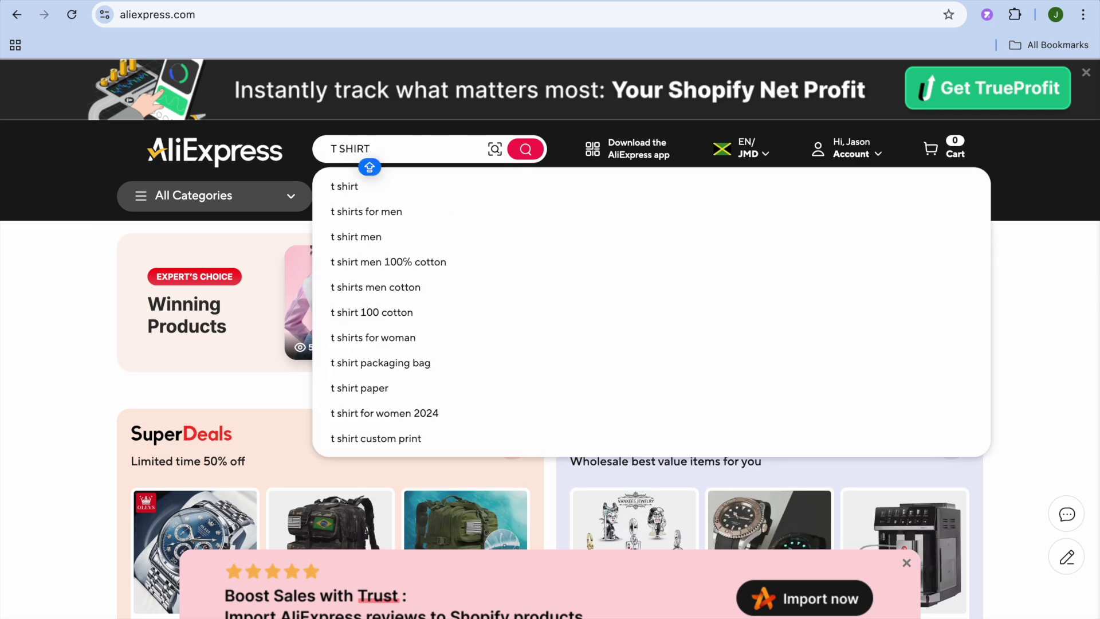
{"action": "left_click", "coordinate": [391, 213]}
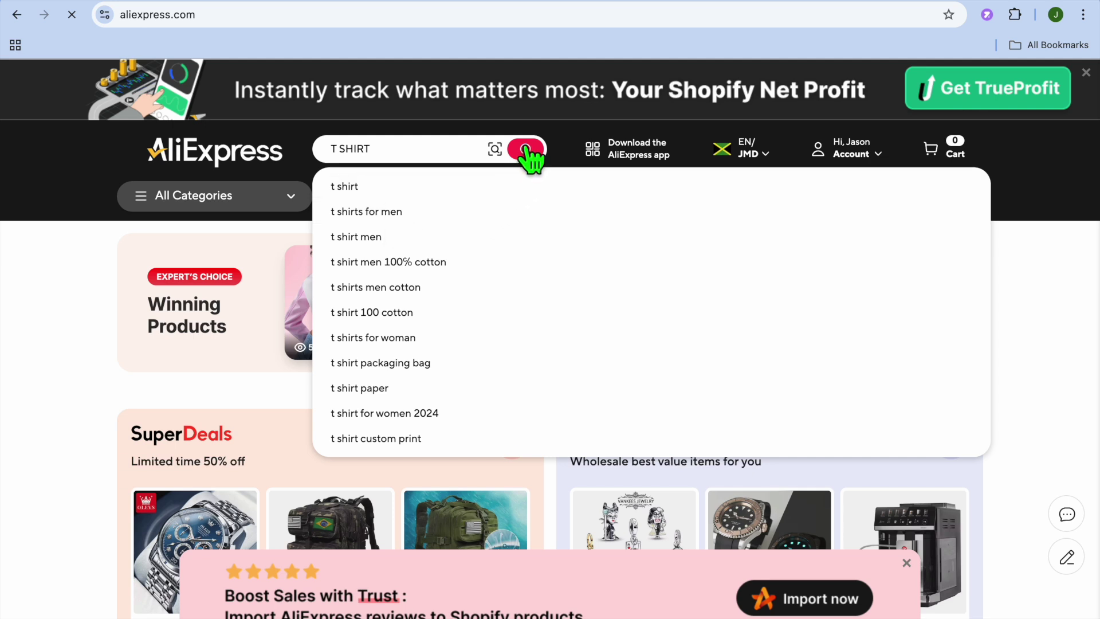
{"action": "left_click", "coordinate": [526, 150]}
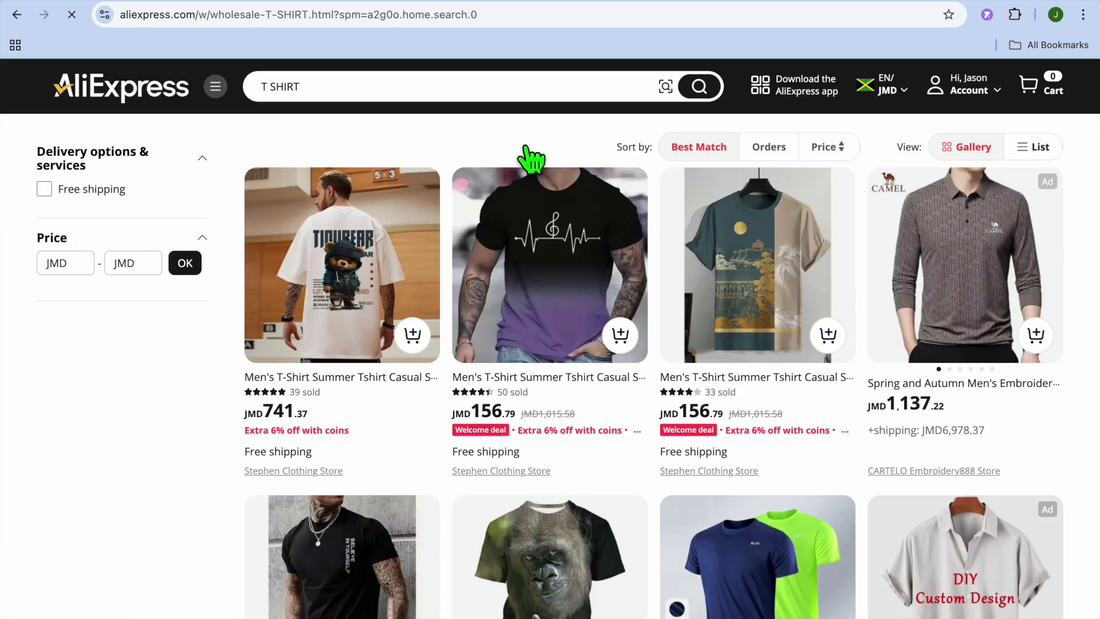
{"action": "mouse_move", "coordinate": [579, 273]}
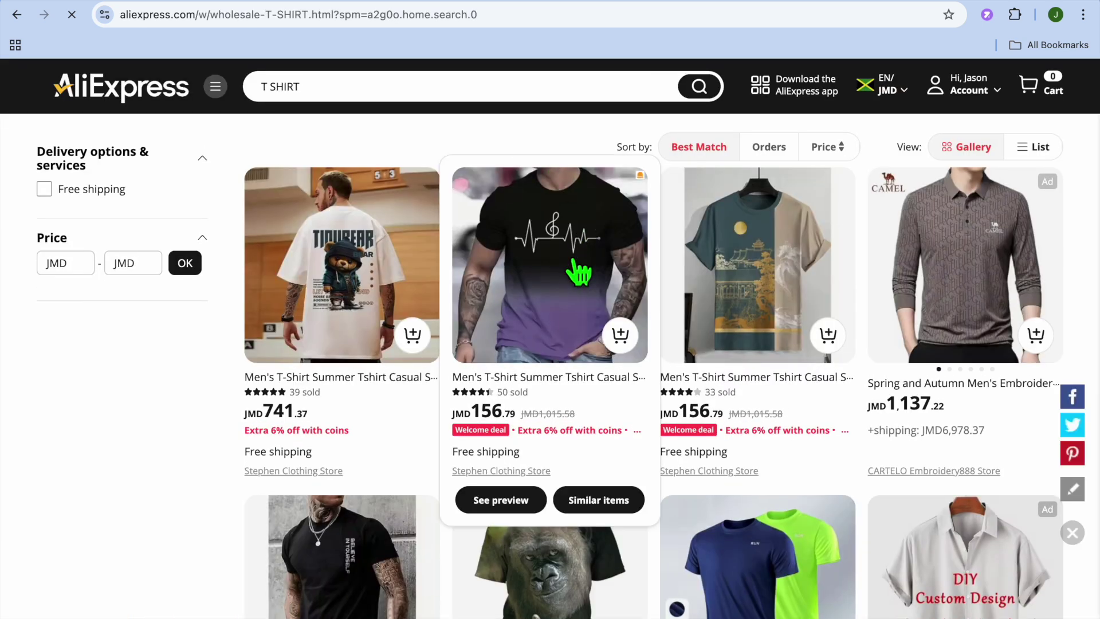
{"action": "left_click", "coordinate": [377, 300]}
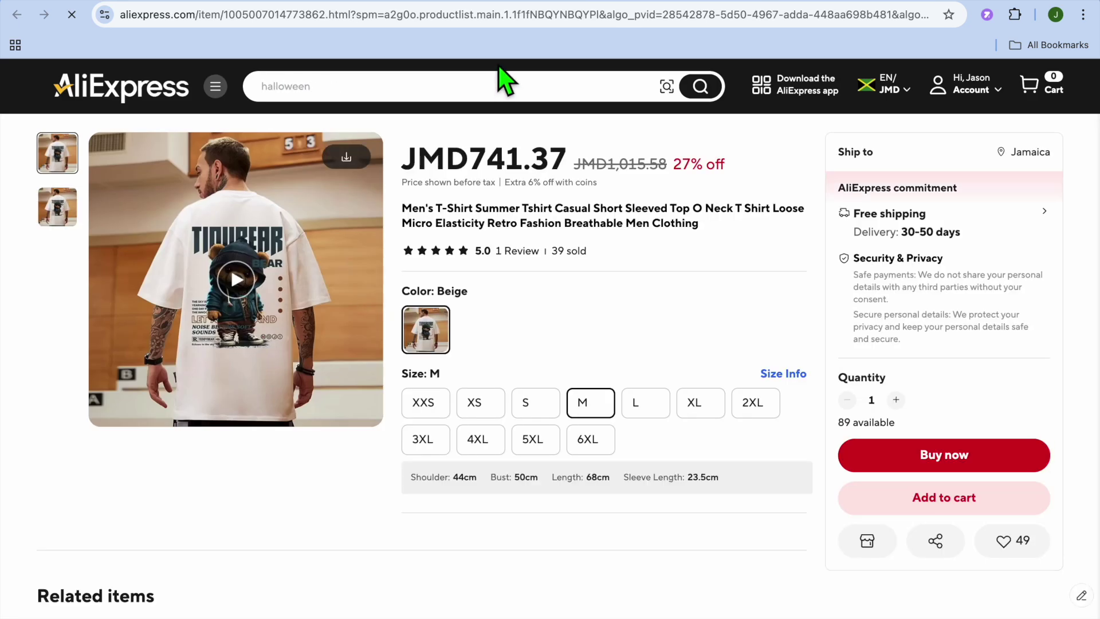
Copy the T-shirt listing's URL and return to the Judge.me import page in Shopify.
{"action": "left_click", "coordinate": [493, 15]}
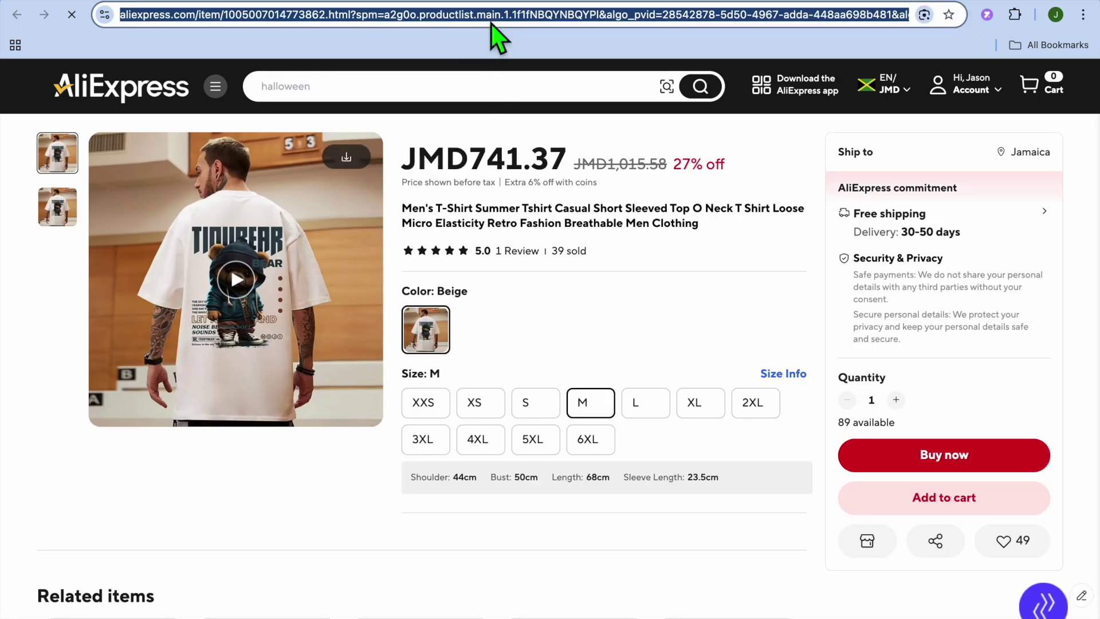
{"action": "right_click", "coordinate": [491, 17]}
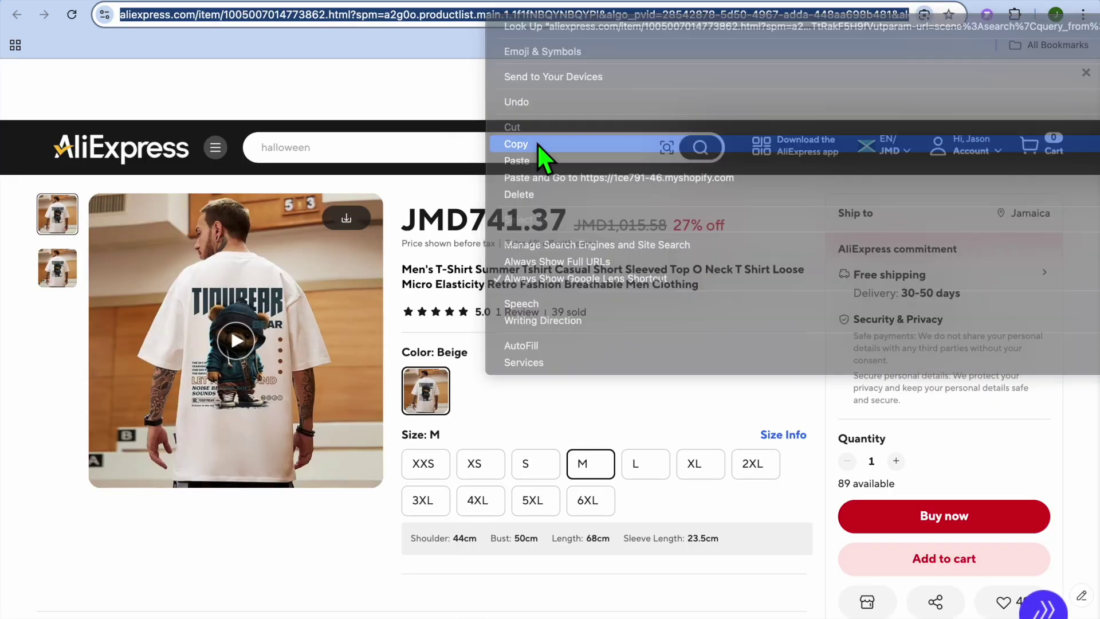
{"action": "left_click", "coordinate": [537, 143]}
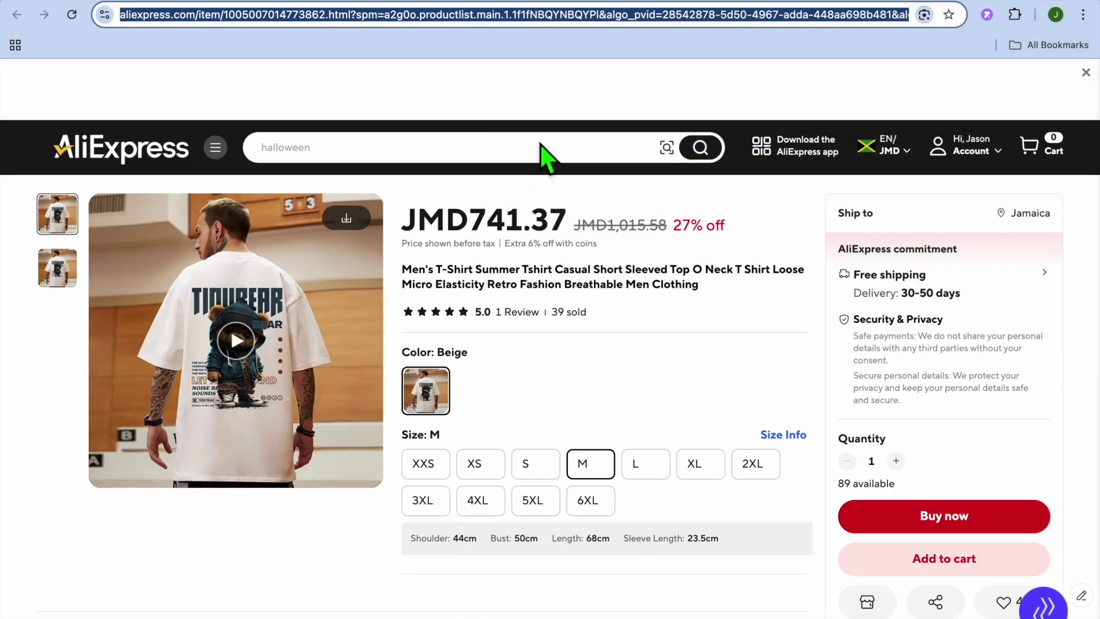
{"action": "left_click", "coordinate": [851, 6]}
{"action": "left_click", "coordinate": [806, 7]}
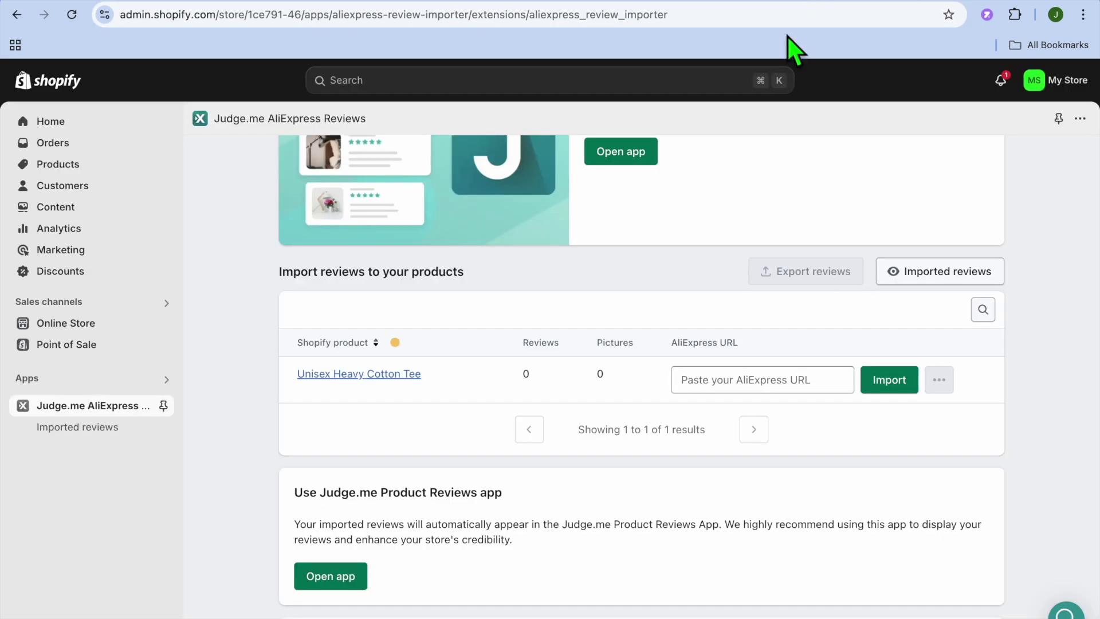
Paste the copied AliExpress link into the Unisex Heavy Cotton Tee's AliExpress URL field.
{"action": "left_click", "coordinate": [715, 389]}
{"action": "right_click", "coordinate": [714, 391]}
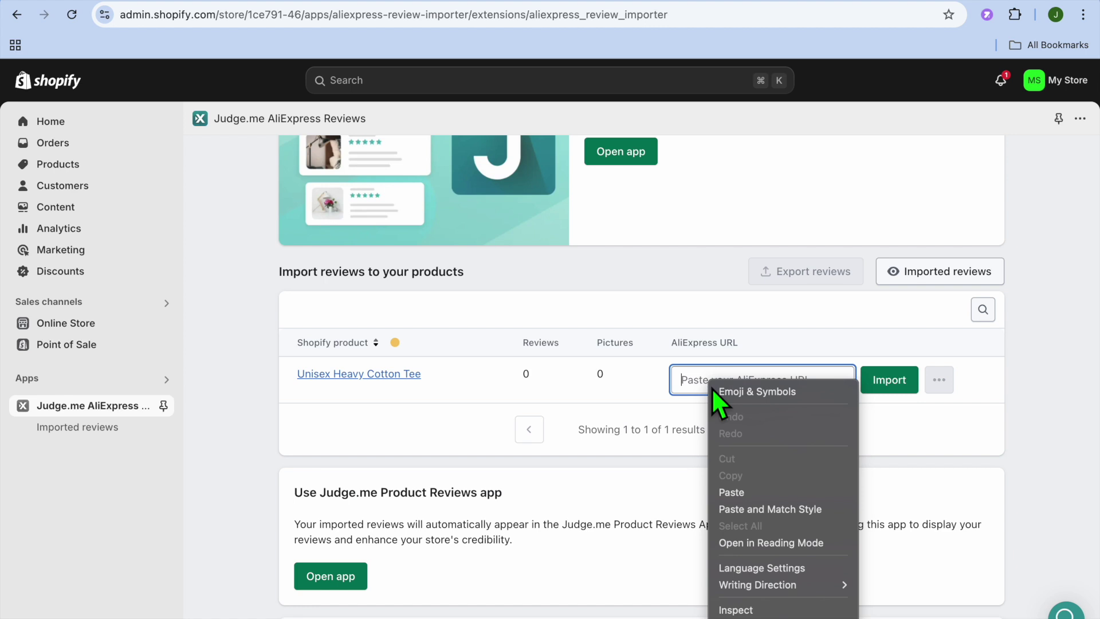
{"action": "left_click", "coordinate": [747, 492]}
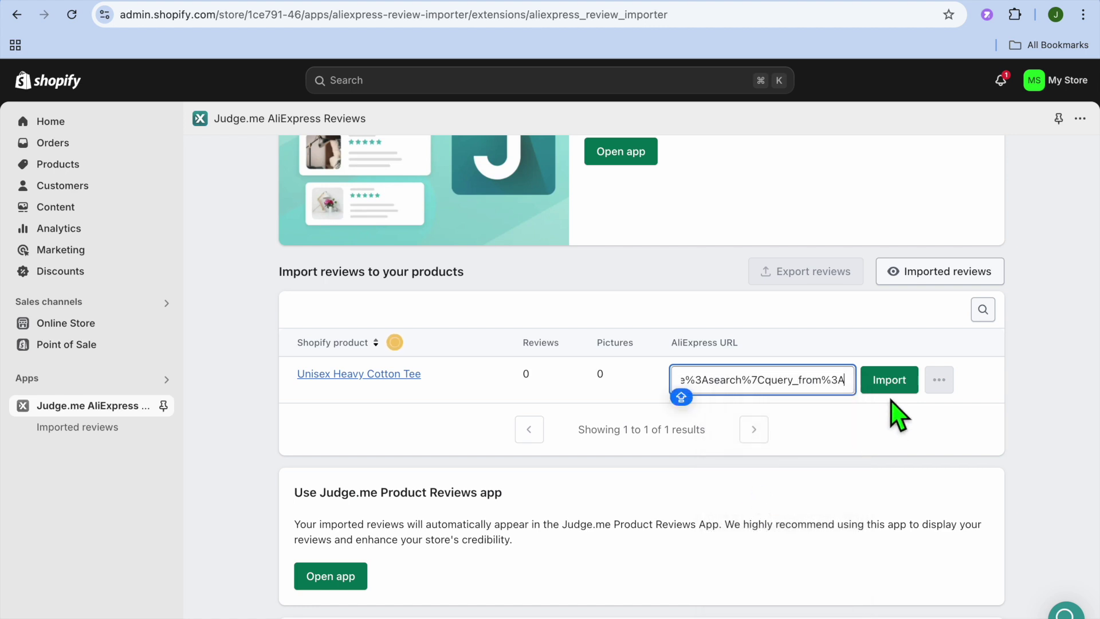
Import the 15 reviews for the Tee and open the Imported reviews list, selecting the review.
{"action": "left_click", "coordinate": [892, 380]}
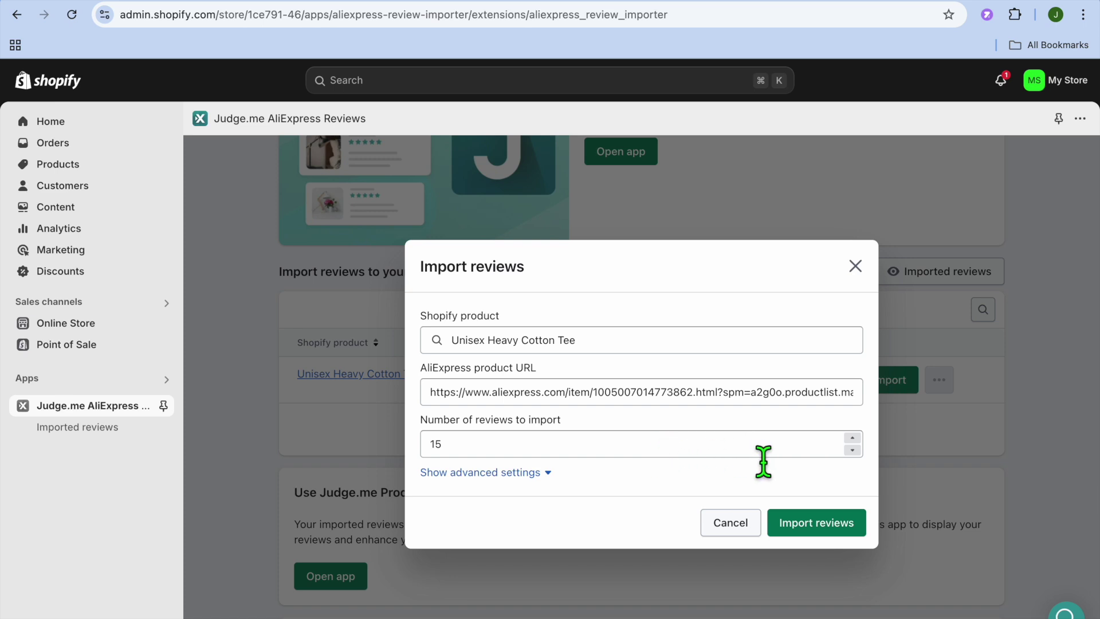
{"action": "left_click", "coordinate": [831, 526]}
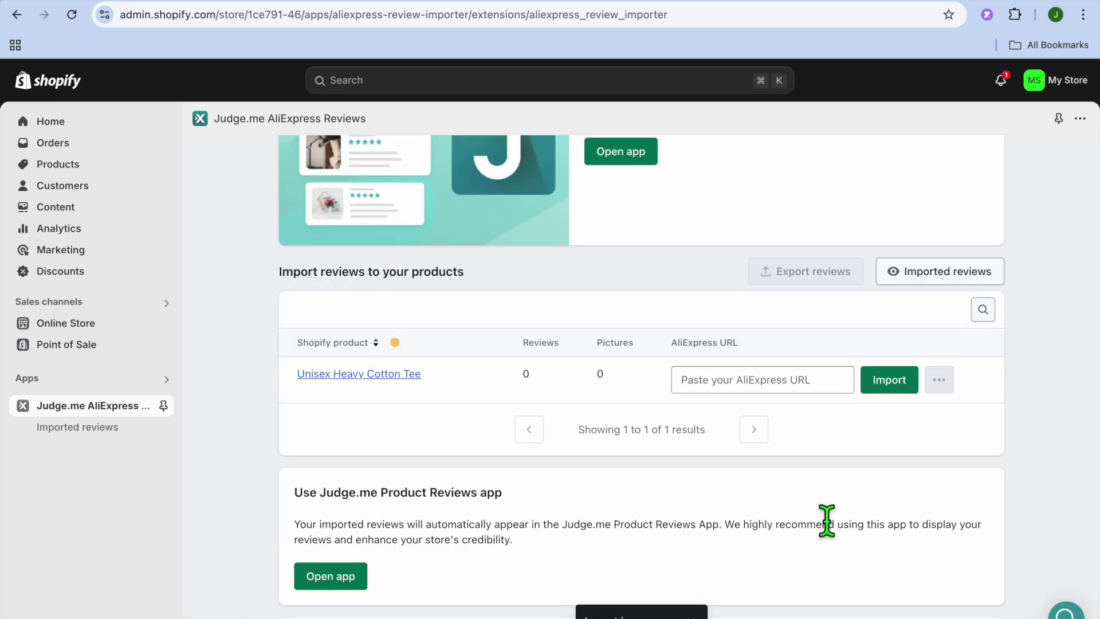
{"action": "left_click", "coordinate": [917, 286]}
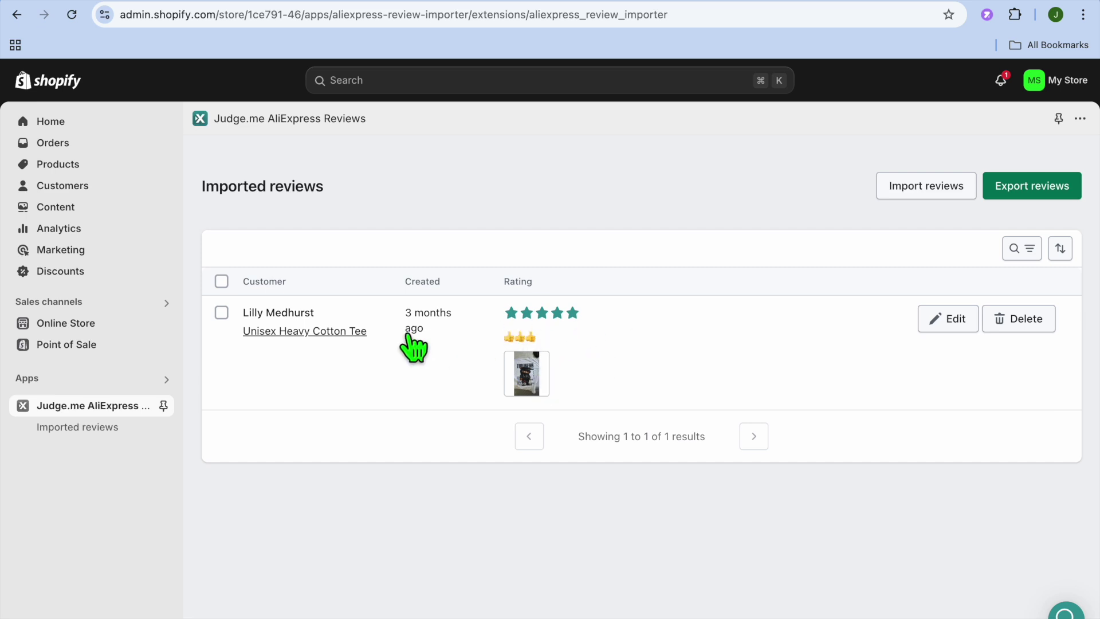
{"action": "left_click", "coordinate": [221, 313]}
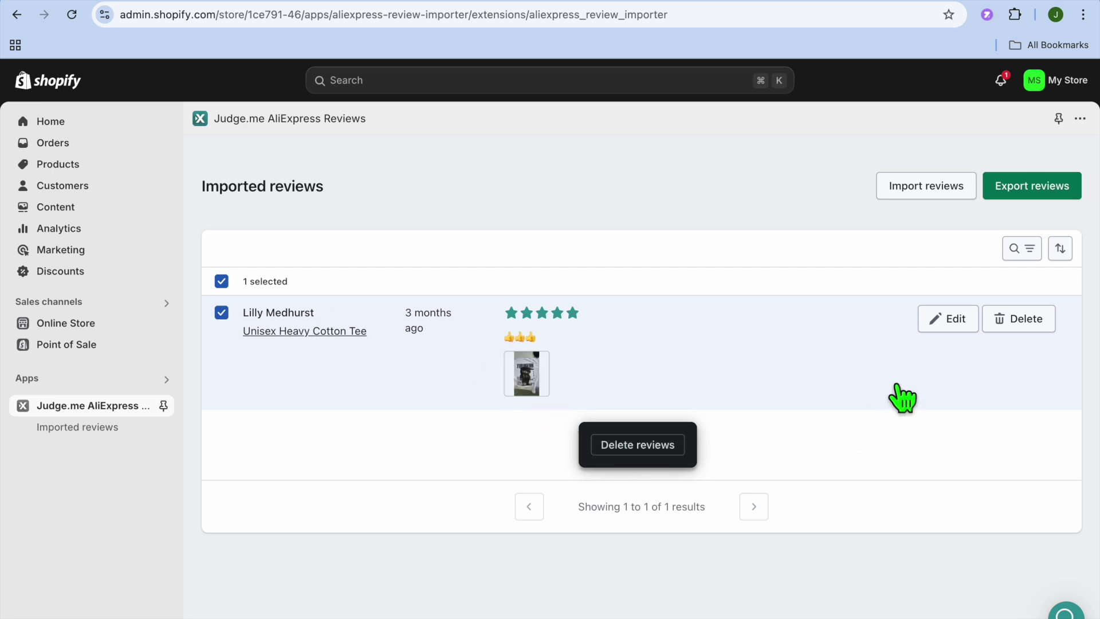
Review the imported five-star review's details without changes, then go to the Products list.
{"action": "left_click", "coordinate": [955, 320]}
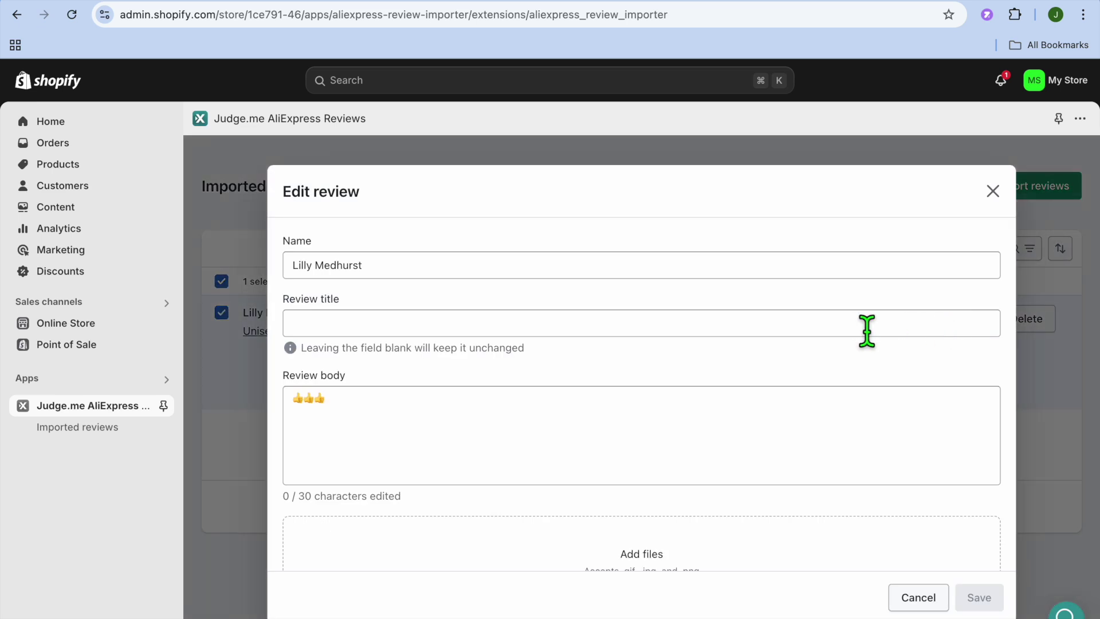
{"action": "scroll", "coordinate": [665, 452], "scroll_direction": "down", "scroll_amount": 3}
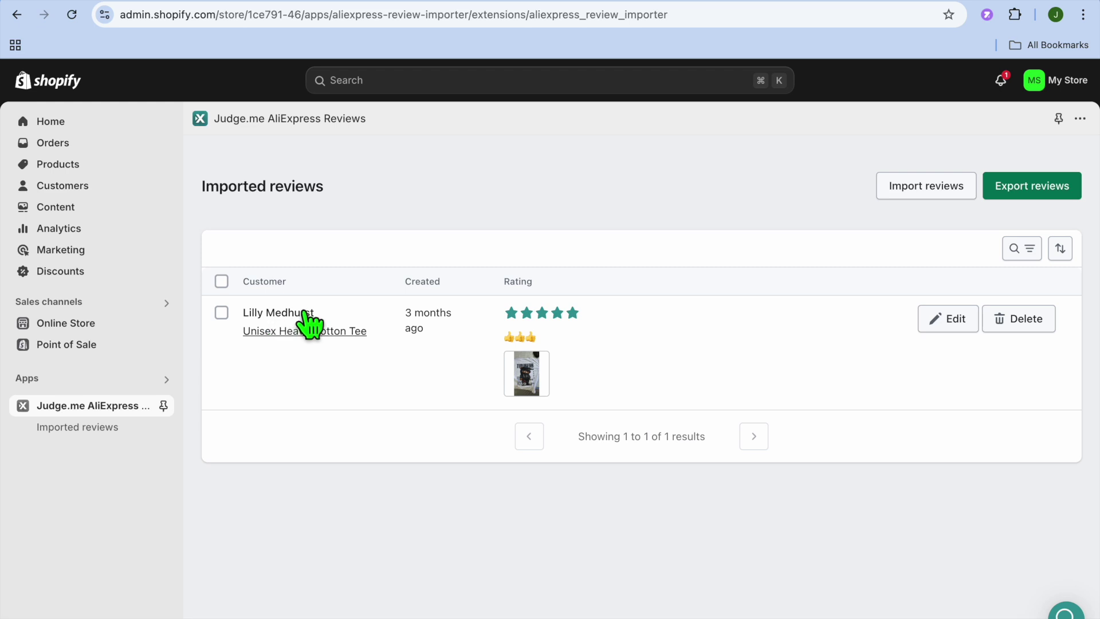
{"action": "left_click", "coordinate": [76, 172]}
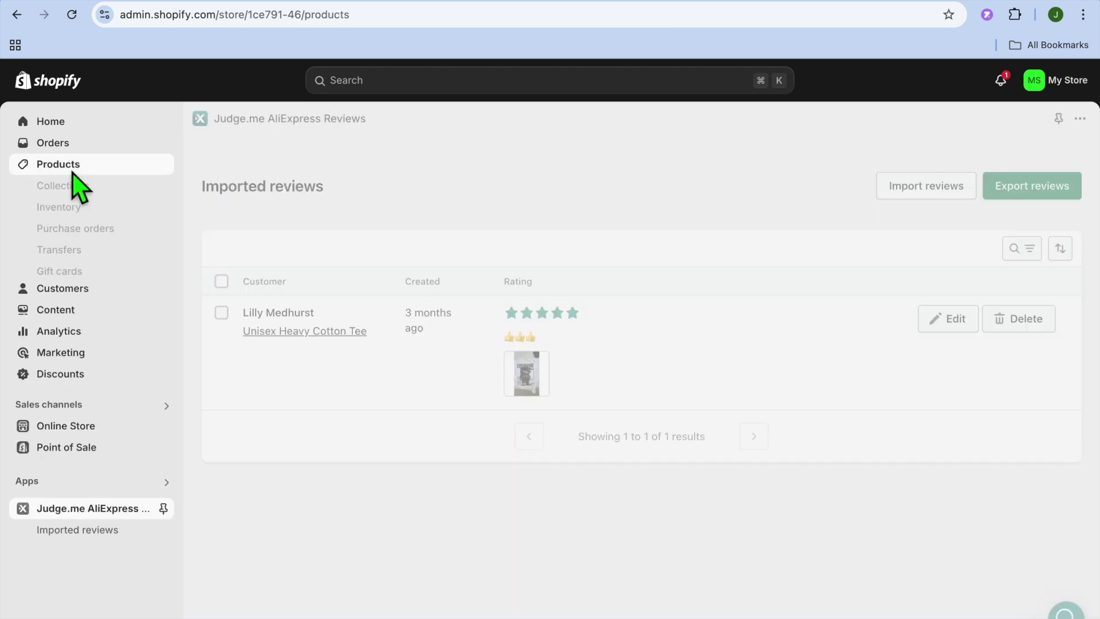
Preview the Unisex Heavy Cotton Tee storefront page and check its Customer Reviews showing 1 five-star review.
{"action": "mouse_move", "coordinate": [312, 246]}
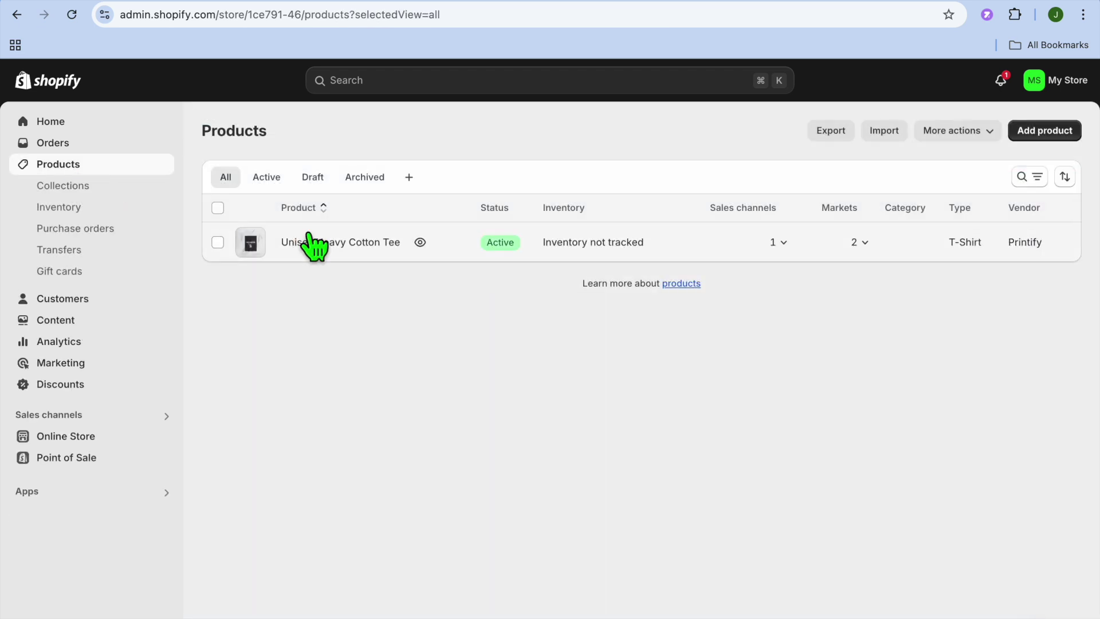
{"action": "left_click", "coordinate": [421, 243]}
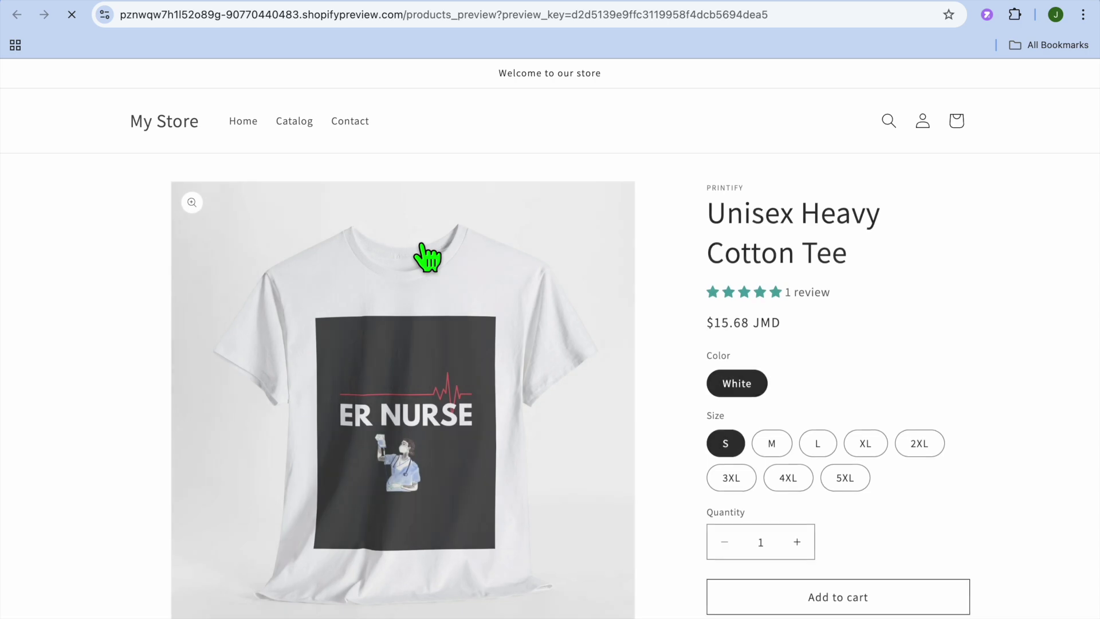
{"action": "scroll", "coordinate": [426, 257], "scroll_direction": "down", "scroll_amount": 10}
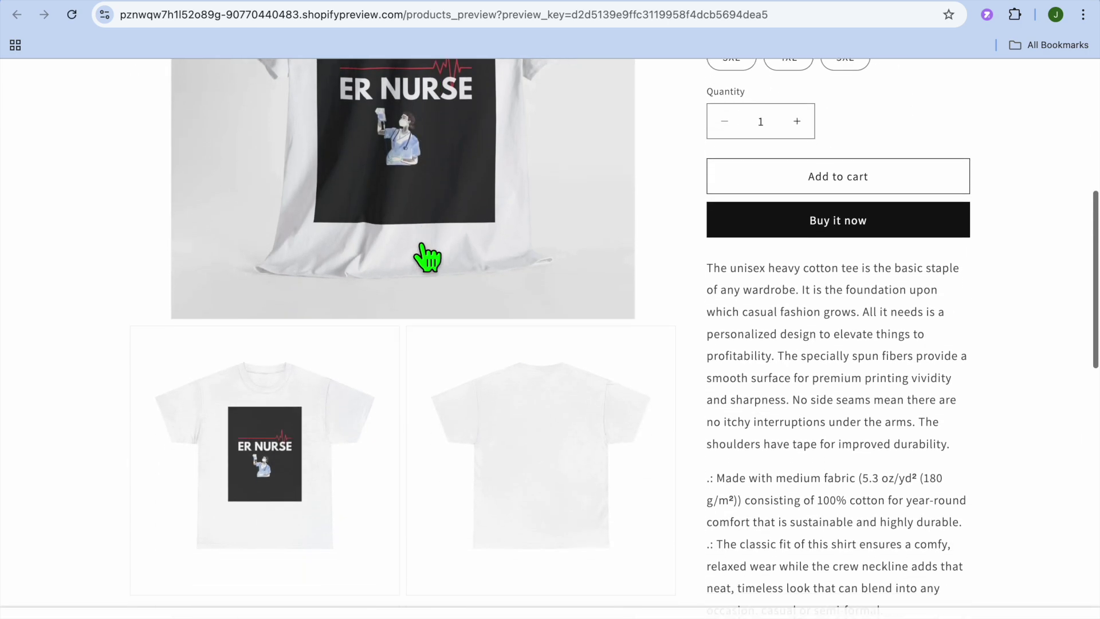
{"action": "scroll", "coordinate": [424, 258], "scroll_direction": "up", "scroll_amount": 6}
{"action": "scroll", "coordinate": [427, 257], "scroll_direction": "up", "scroll_amount": 5}
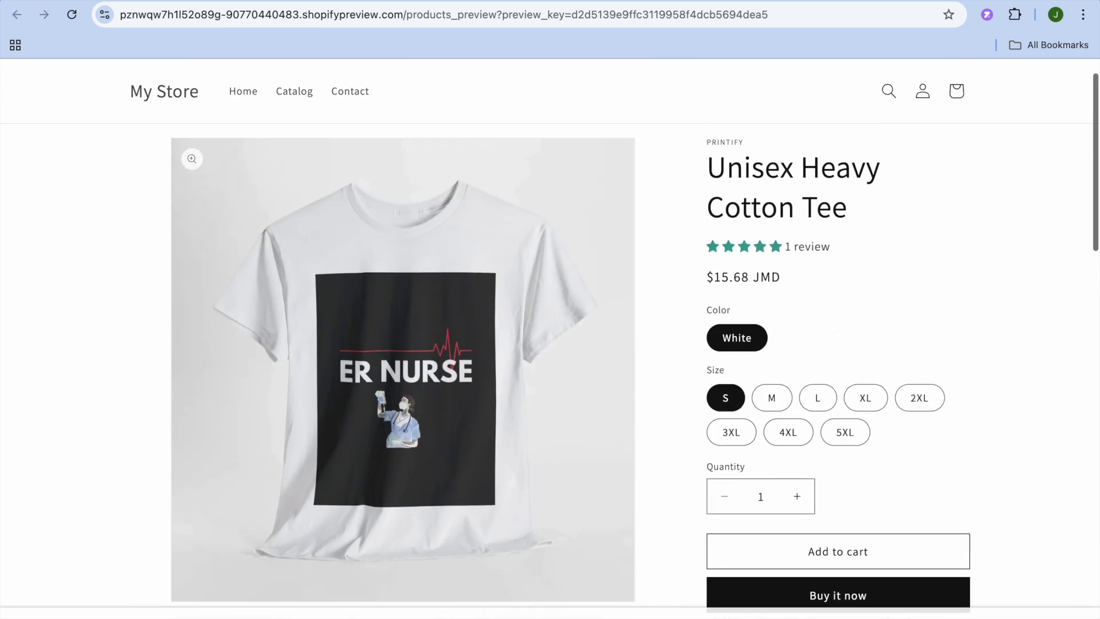
{"action": "scroll", "coordinate": [575, 311], "scroll_direction": "down", "scroll_amount": 12}
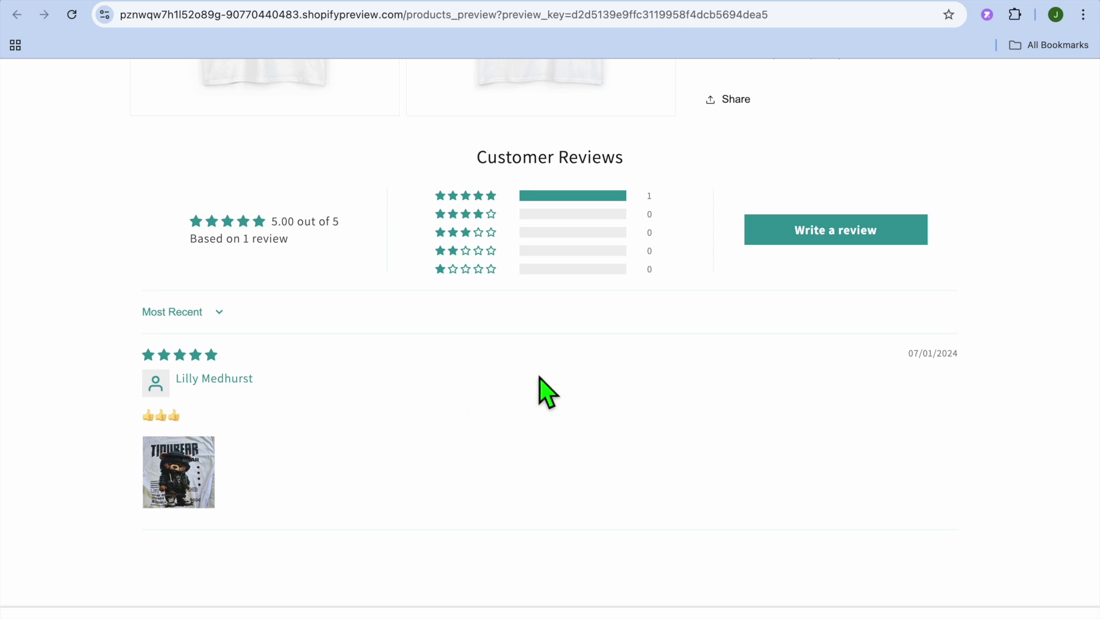
{"action": "key", "text": "Home"}
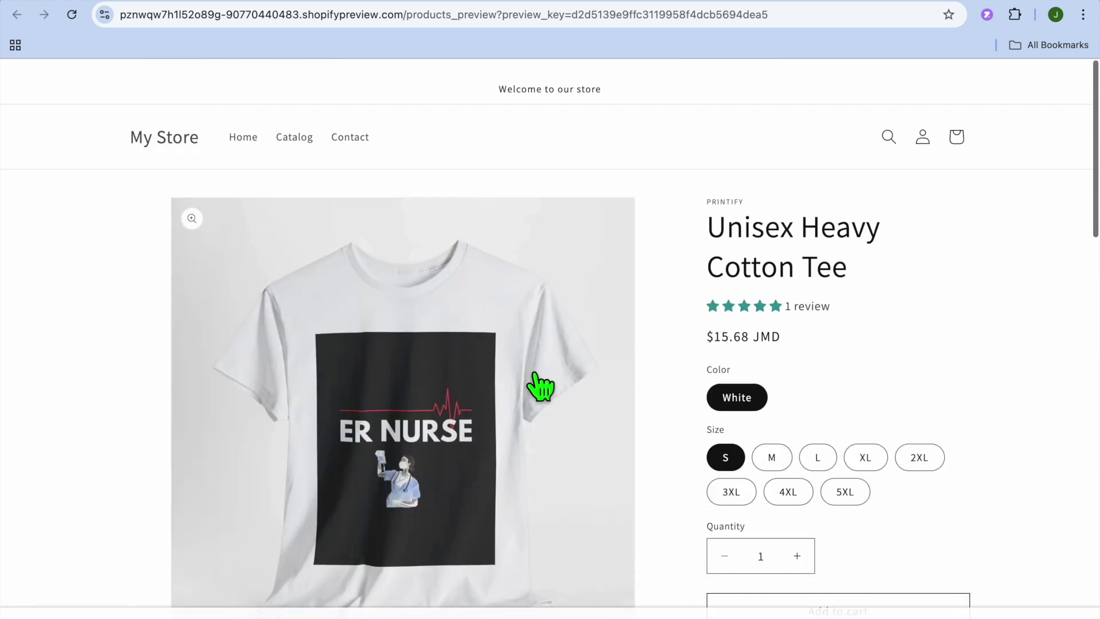